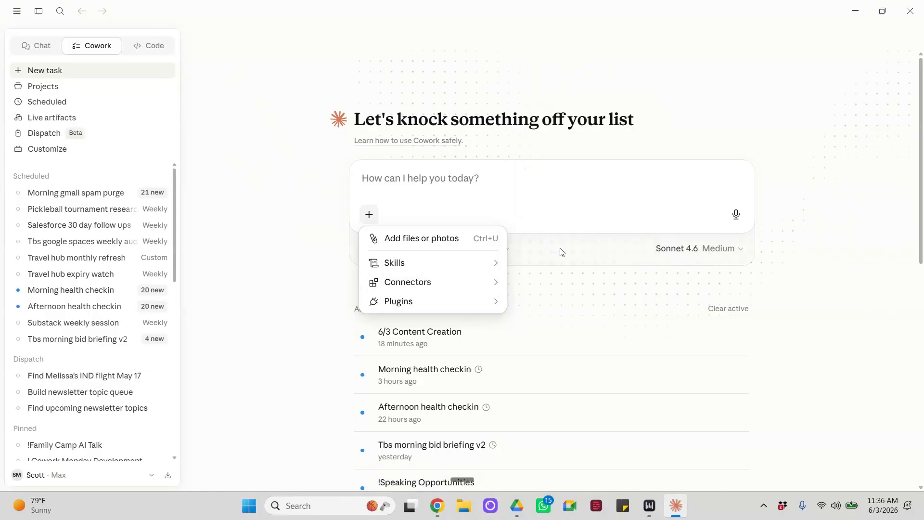
Review which connectors are enabled for the new Cowork task
mouse_move(451, 282)
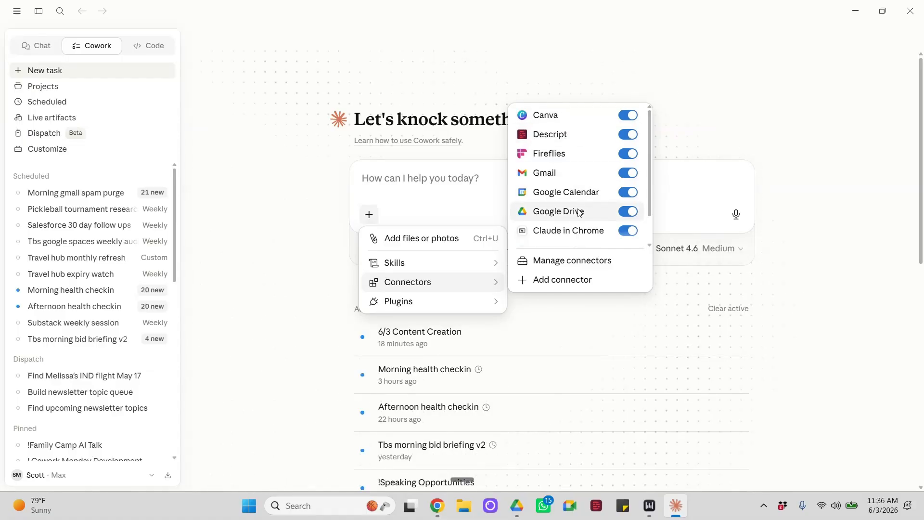
click(292, 209)
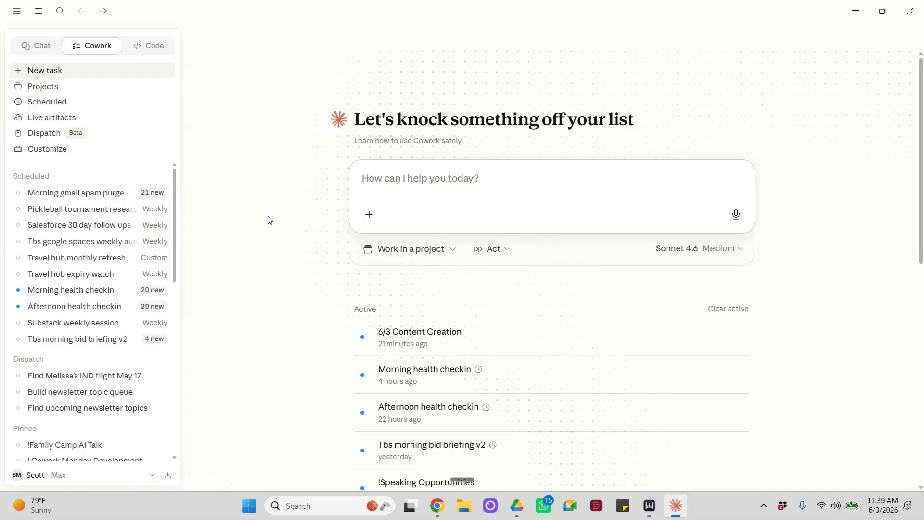
Request a one-page weekday morning briefing under 500 words from email, calendar and Trello to-dos, shown in this chat, with delivery at 6:00 AM
key(ctrl+super)
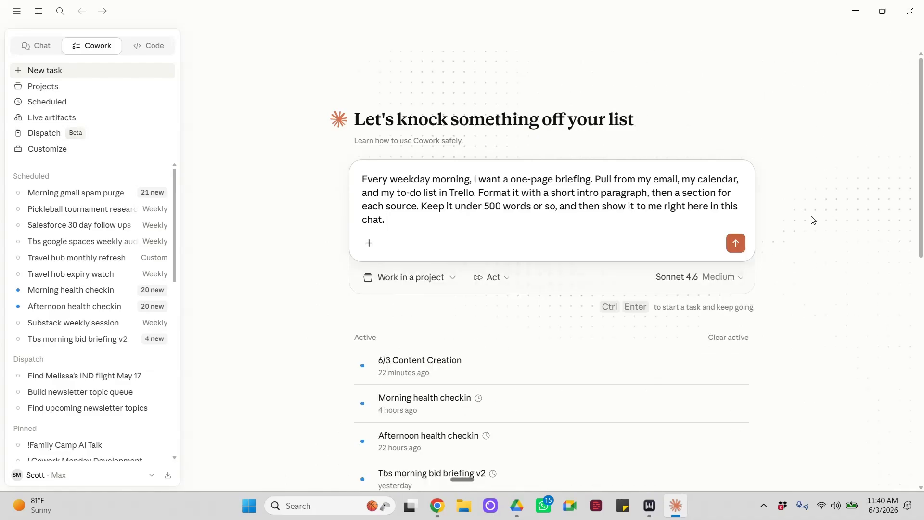
click(735, 244)
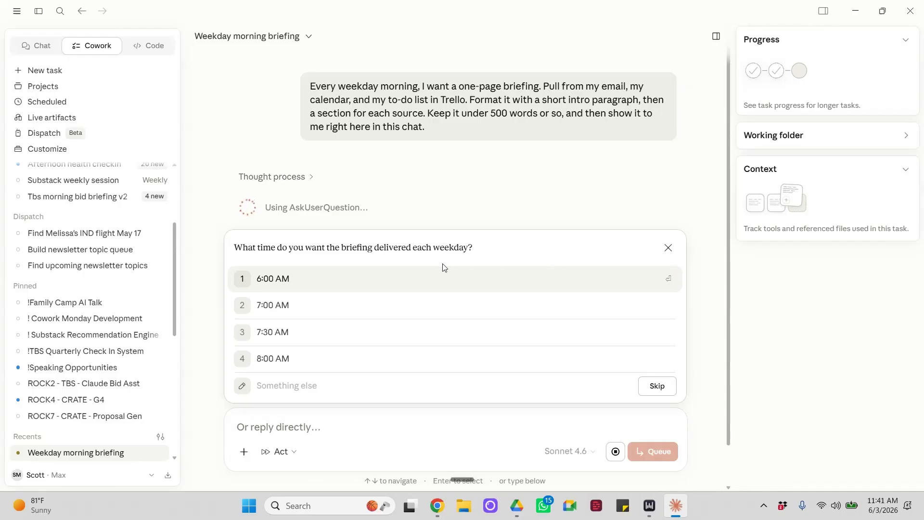
click(374, 288)
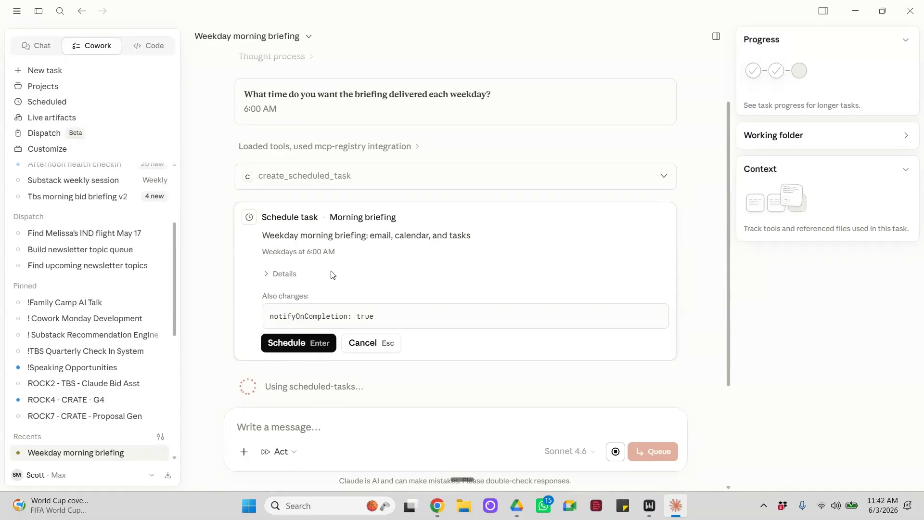
Decline the proposed scheduled task and send a message asking for just today's results in the chat so they can be evaluated
scroll(347, 272, up, 2)
scroll(347, 273, down, 3)
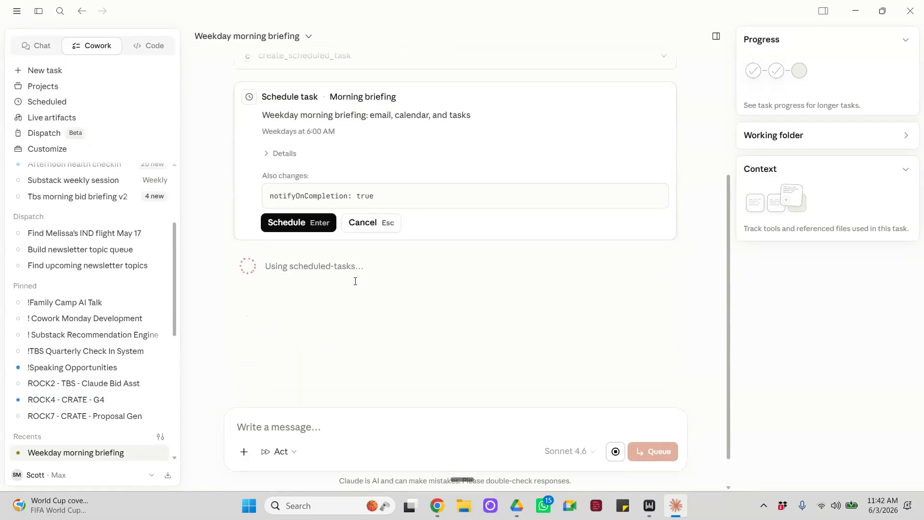
click(319, 430)
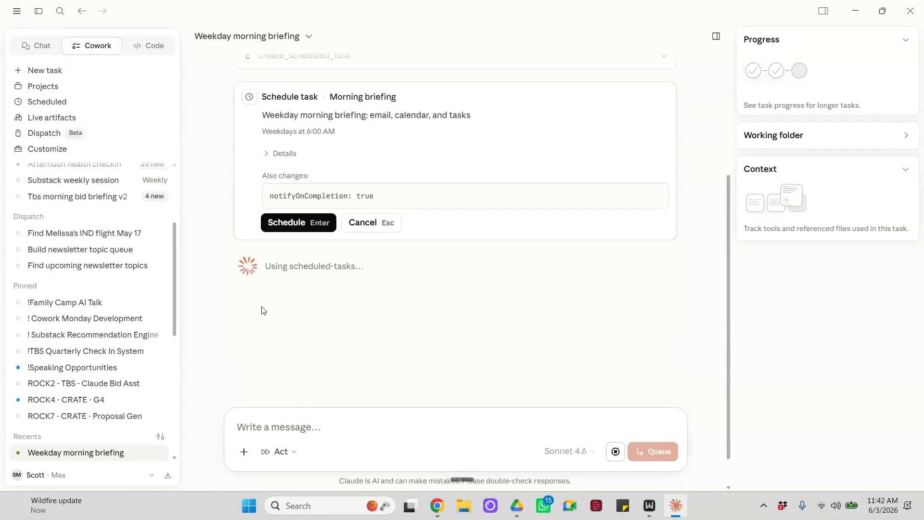
key(ctrl+super)
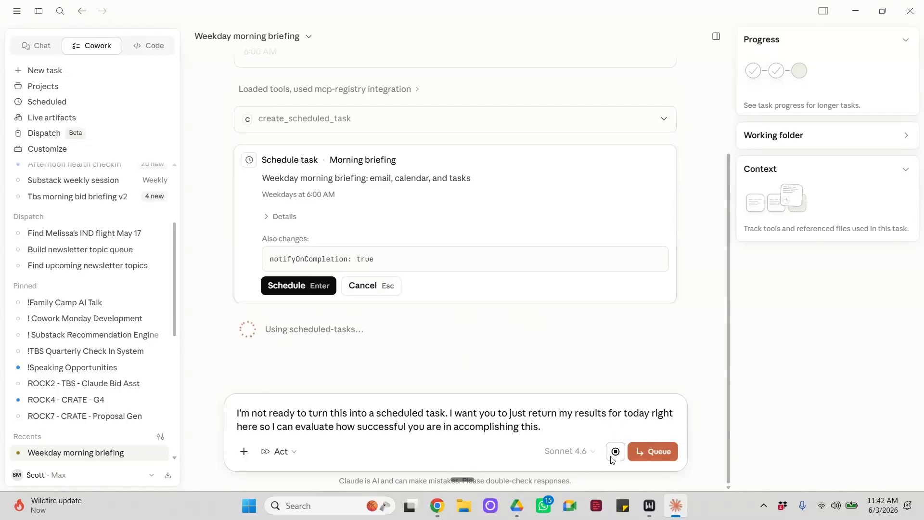
click(615, 453)
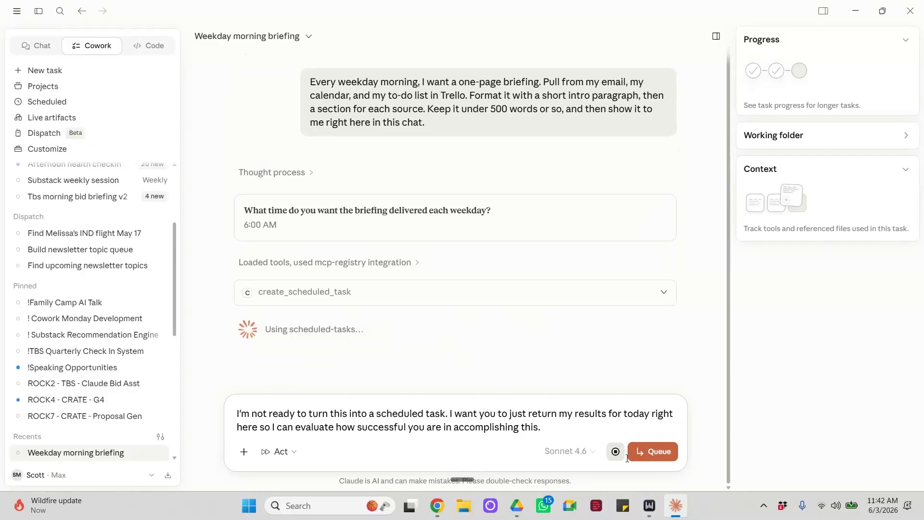
click(668, 451)
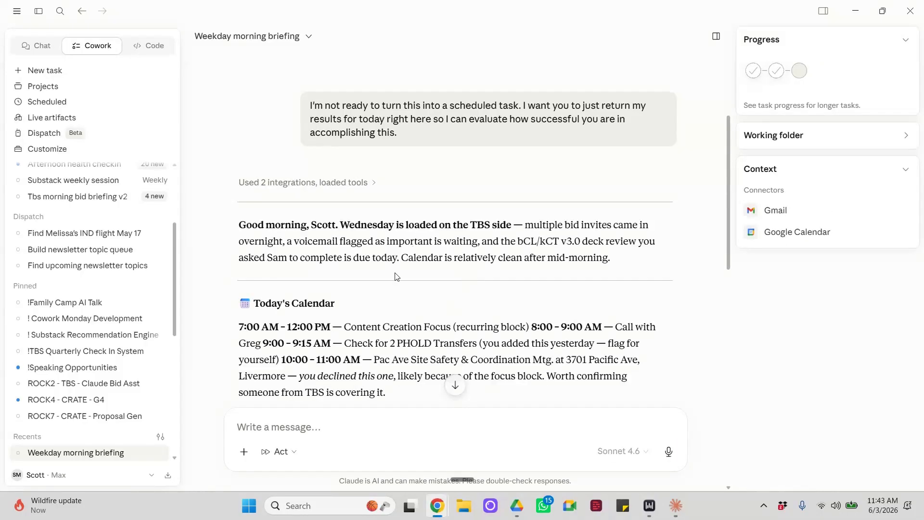
Read through today's briefing, examining the introduction, calendar, email highlights and open items sections
scroll(397, 279, down, 1)
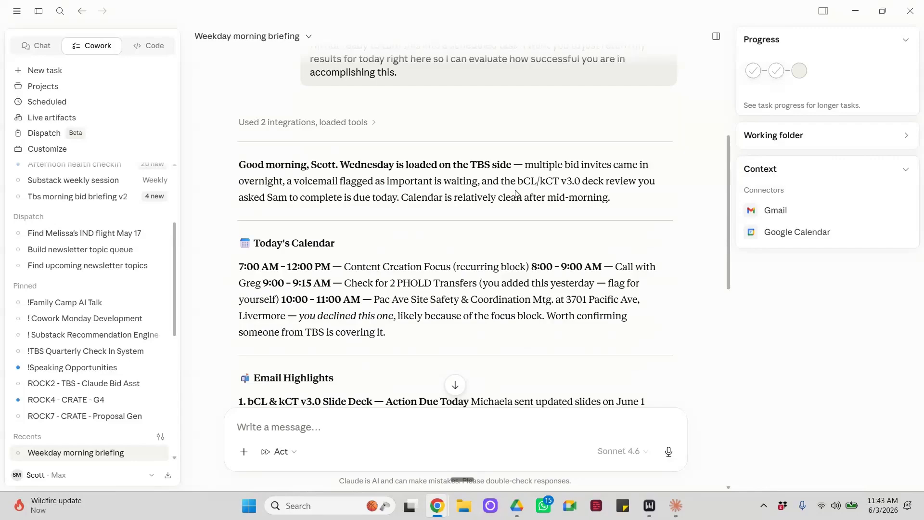
scroll(518, 191, down, 1)
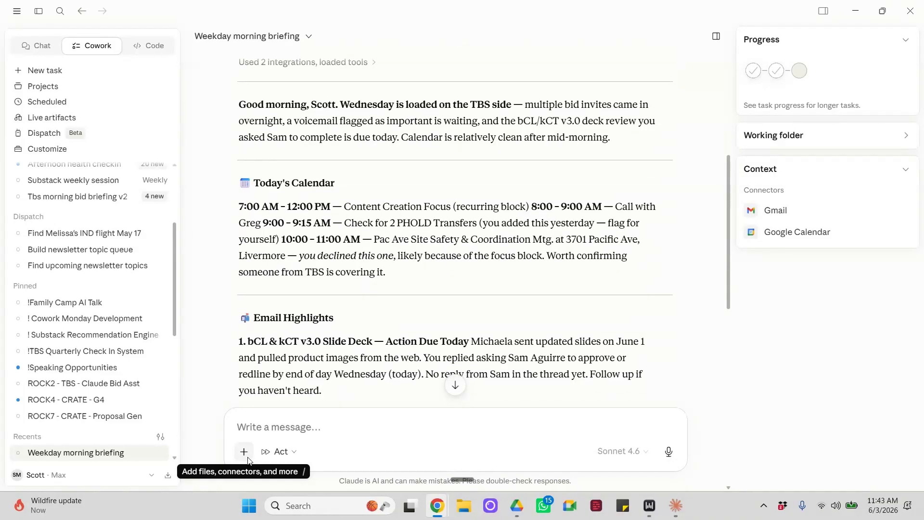
scroll(440, 251, down, 1)
scroll(440, 252, down, 3)
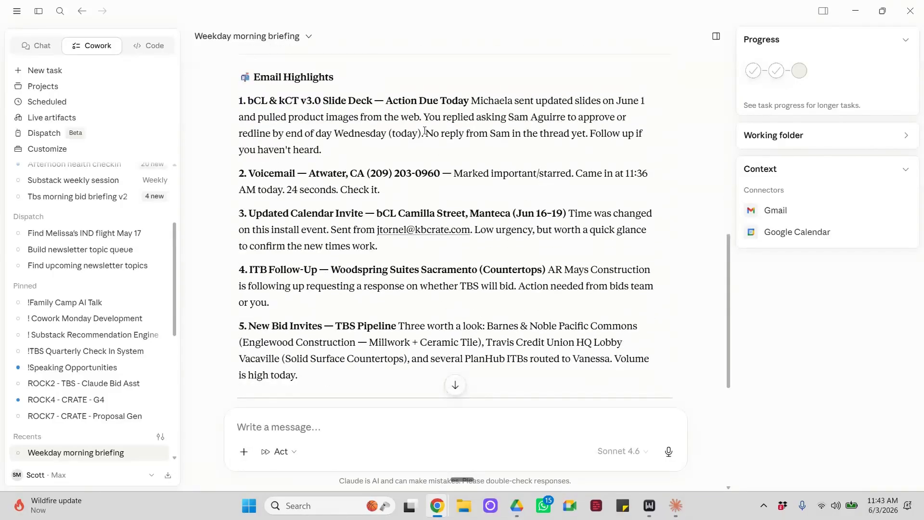
scroll(388, 233, up, 1)
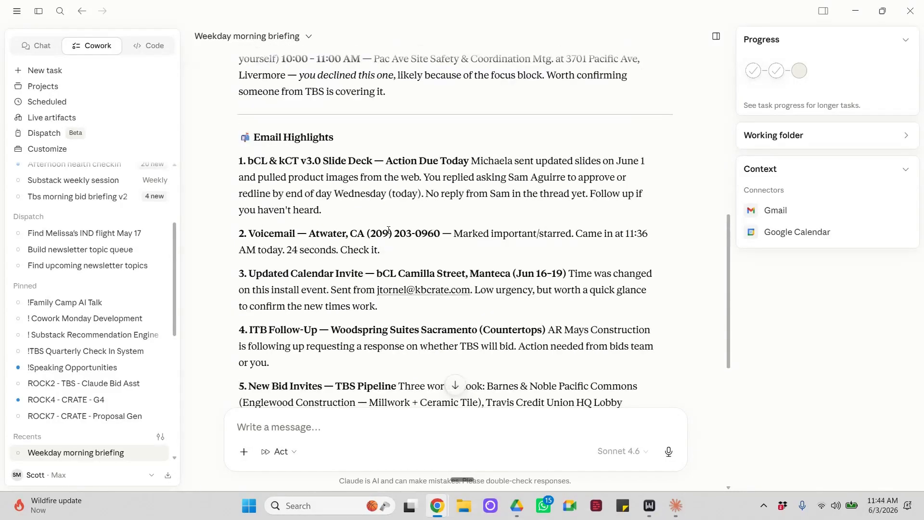
scroll(388, 231, down, 2)
scroll(399, 208, down, 1)
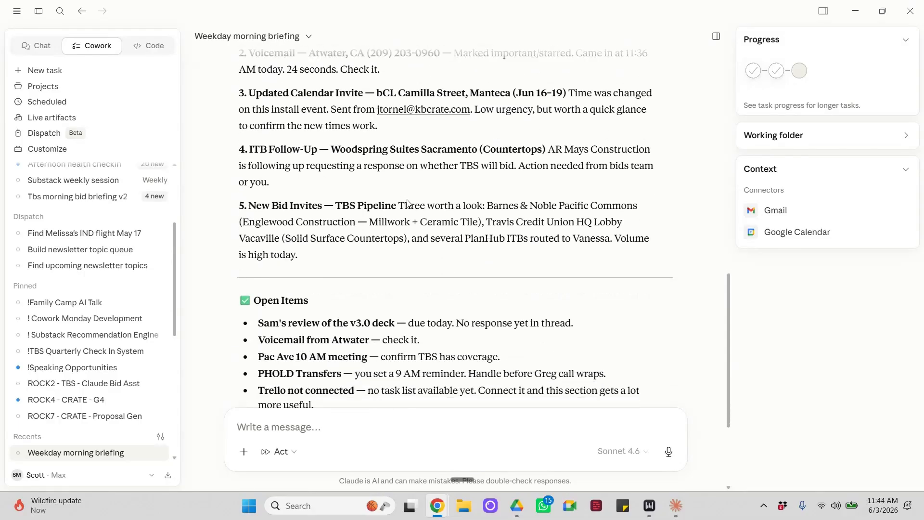
scroll(407, 203, up, 3)
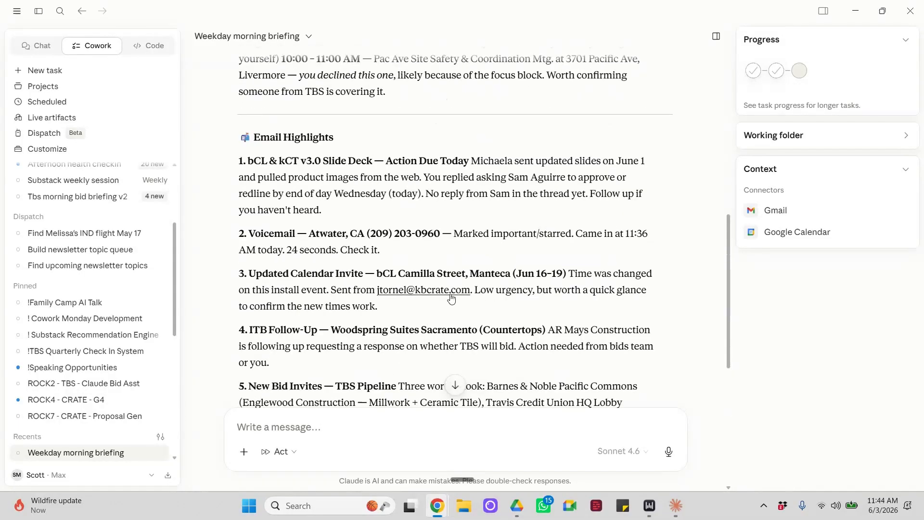
scroll(450, 299, down, 1)
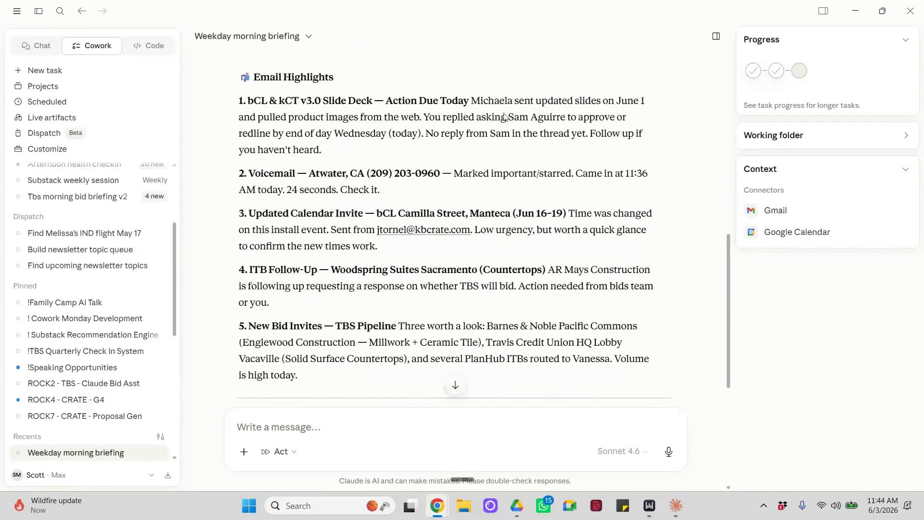
scroll(400, 154, down, 3)
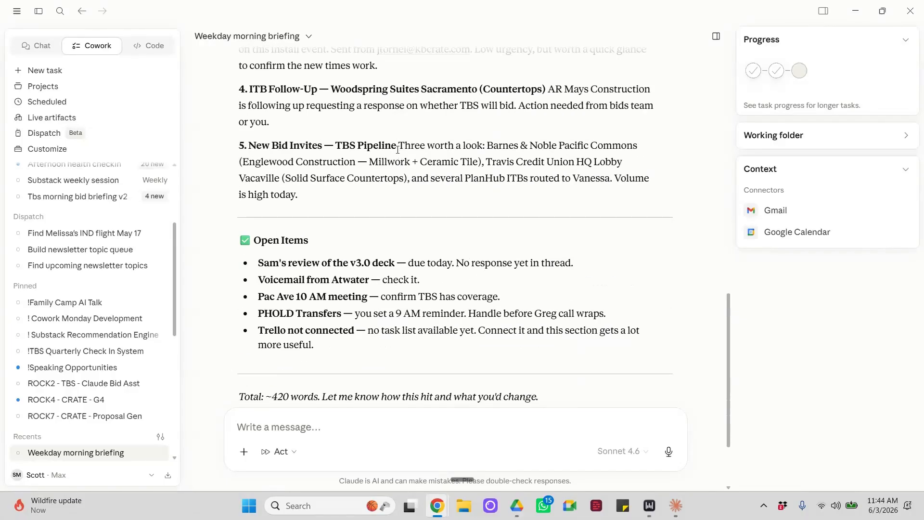
scroll(352, 256, down, 1)
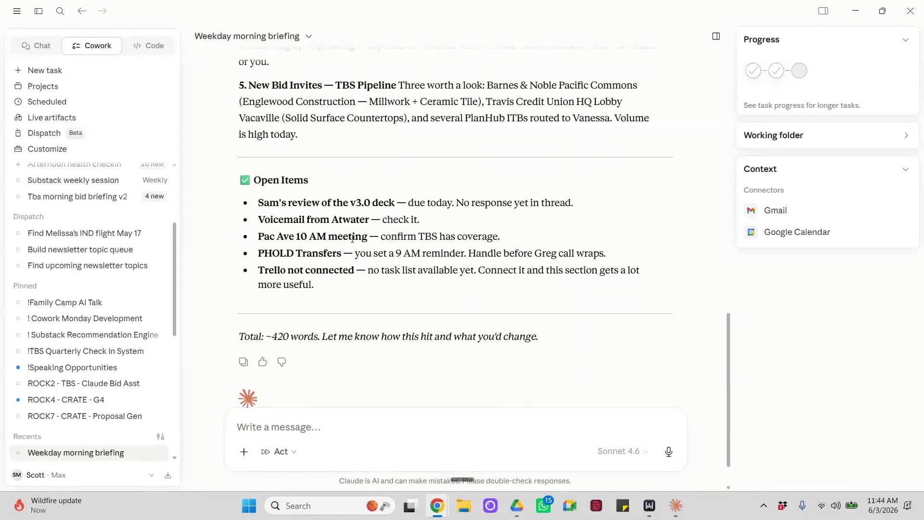
scroll(353, 240, down, 1)
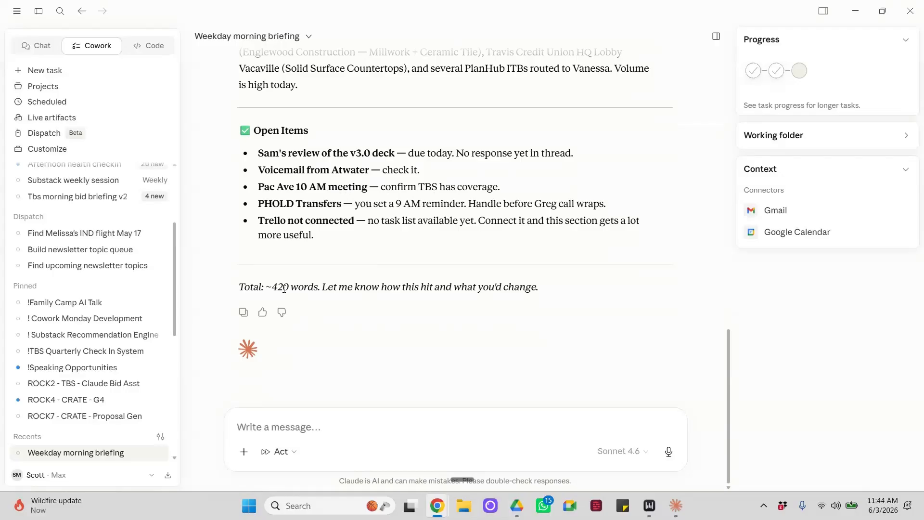
scroll(369, 279, up, 5)
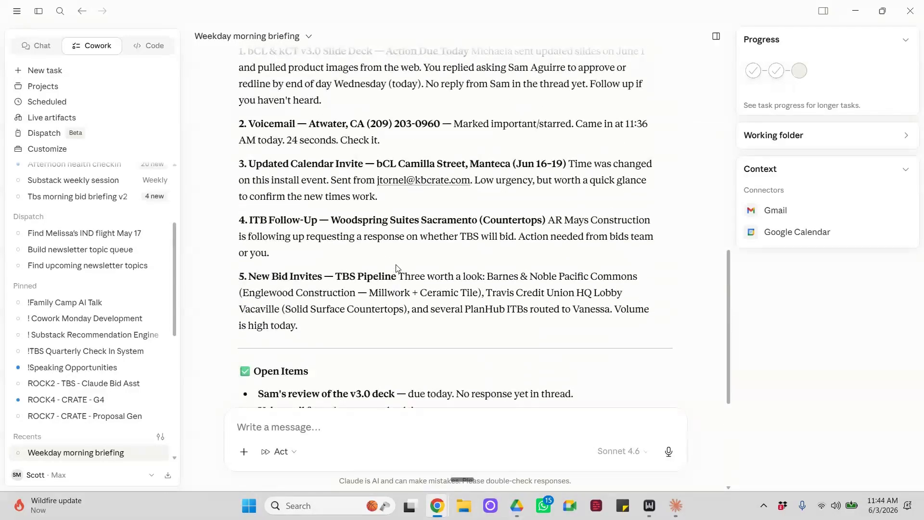
scroll(395, 265, up, 4)
scroll(396, 264, up, 6)
scroll(398, 260, down, 5)
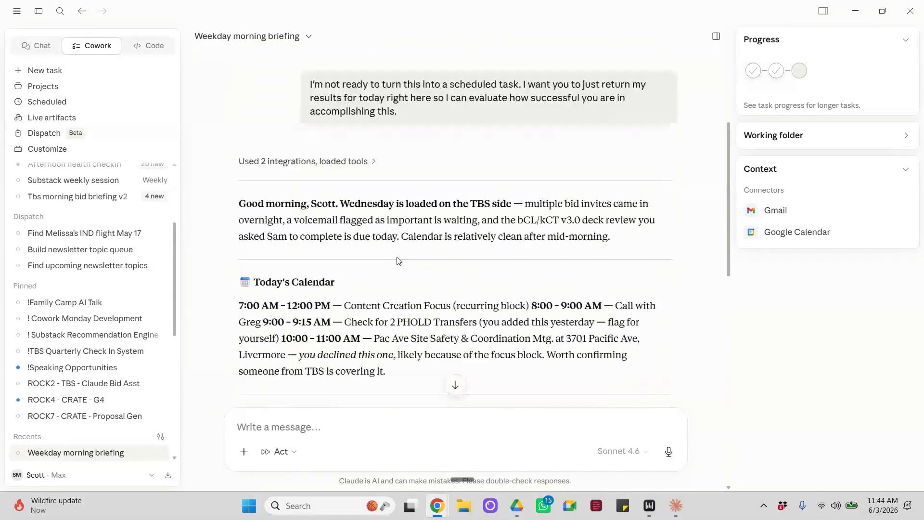
scroll(397, 261, down, 10)
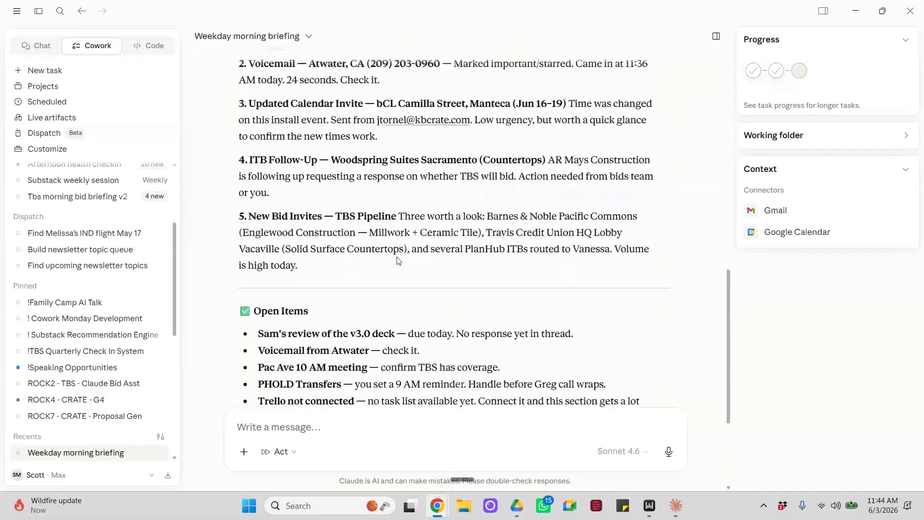
scroll(398, 260, up, 3)
scroll(398, 260, down, 4)
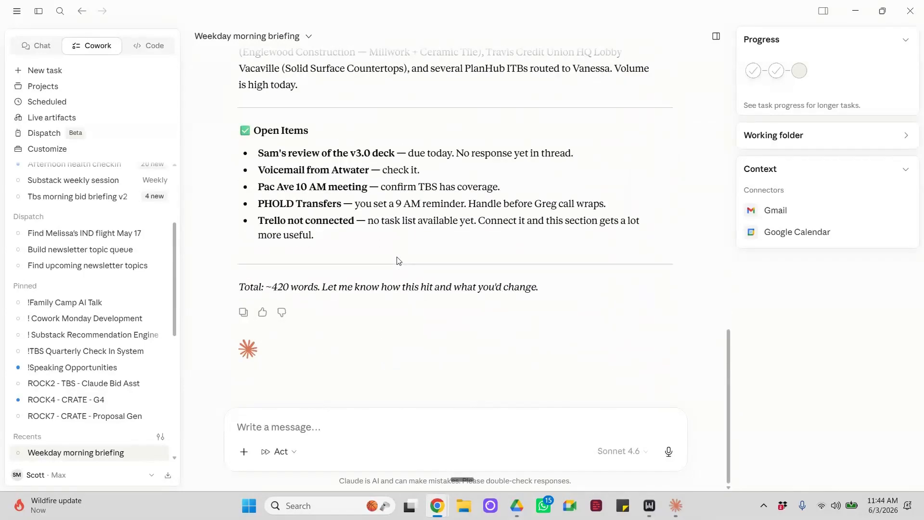
click(360, 418)
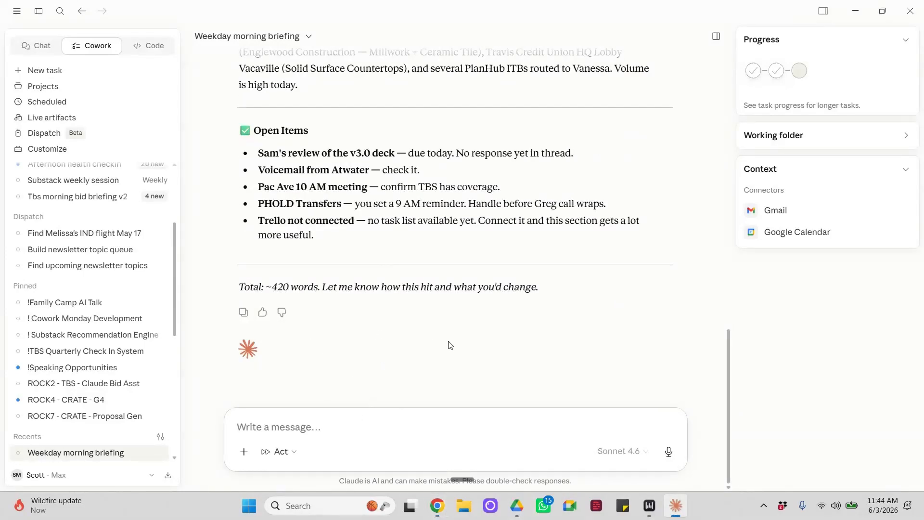
click(462, 479)
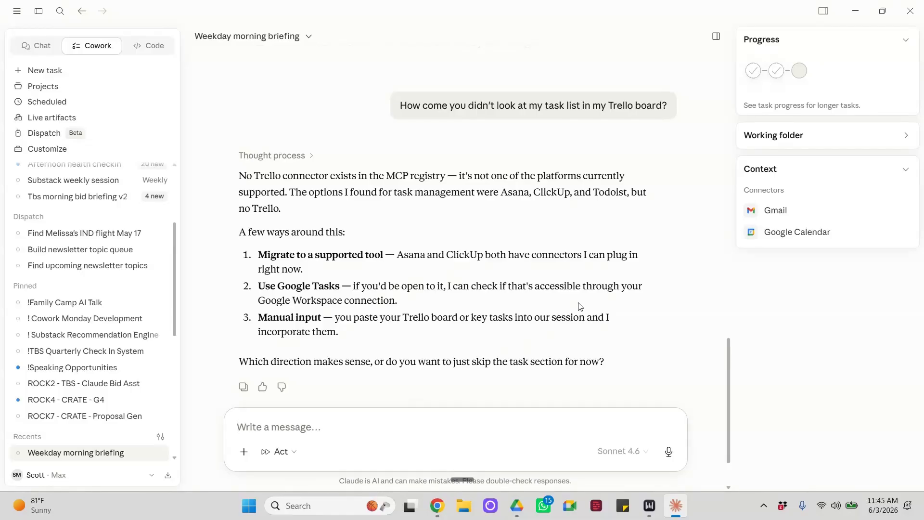
key(ctrl+super)
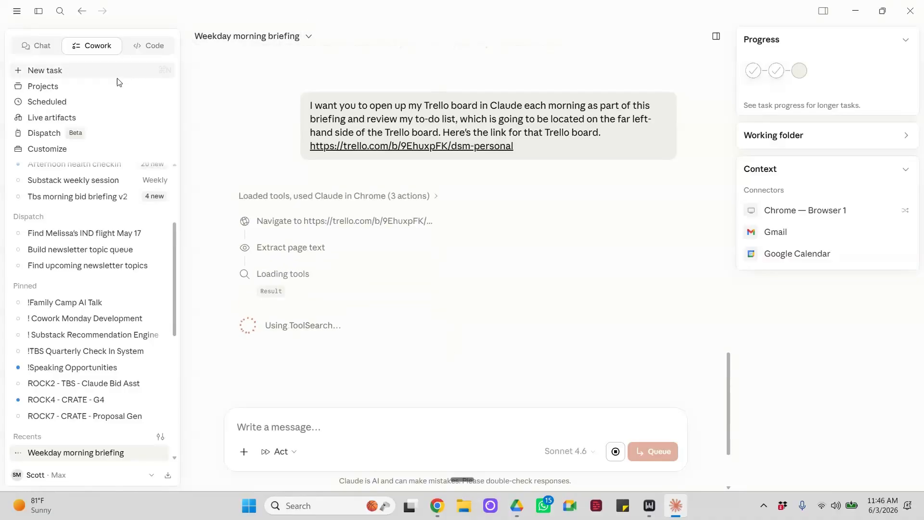
Check the existing scheduled tasks, and return to the Weekday morning briefing task
click(66, 103)
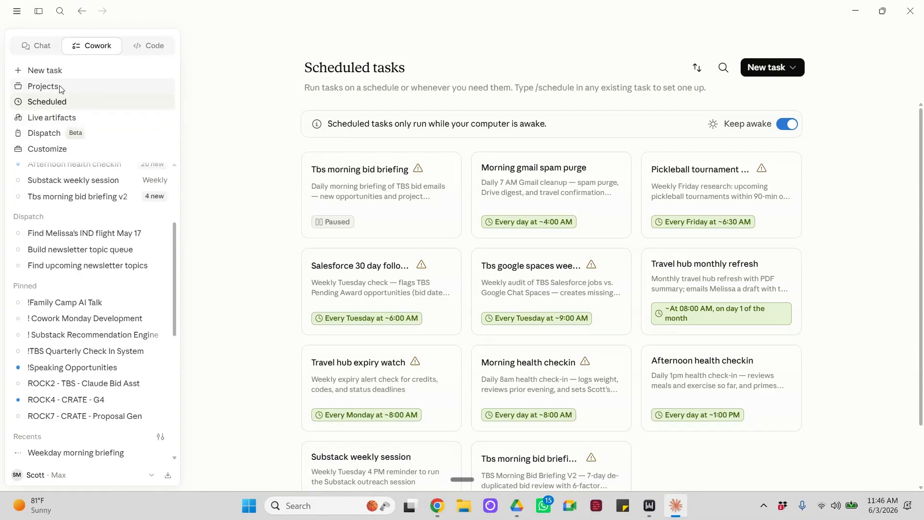
scroll(83, 376, down, 2)
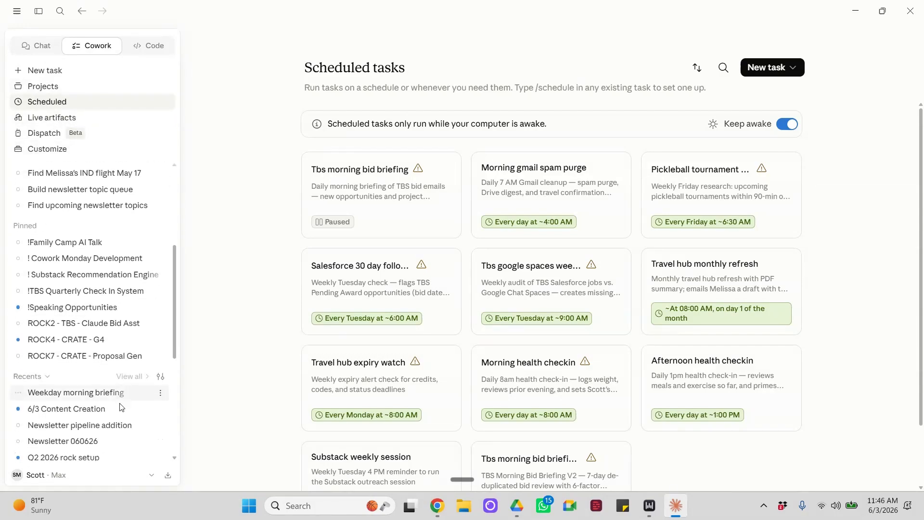
click(92, 394)
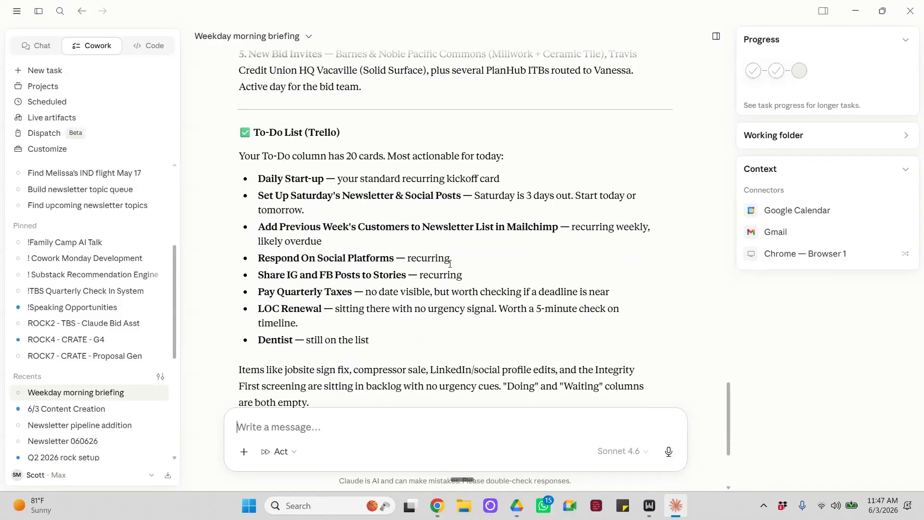
Switch to Chrome and examine the cards in the To-Do list of the DSM Personal Trello board
drag(671, 24, 663, 18)
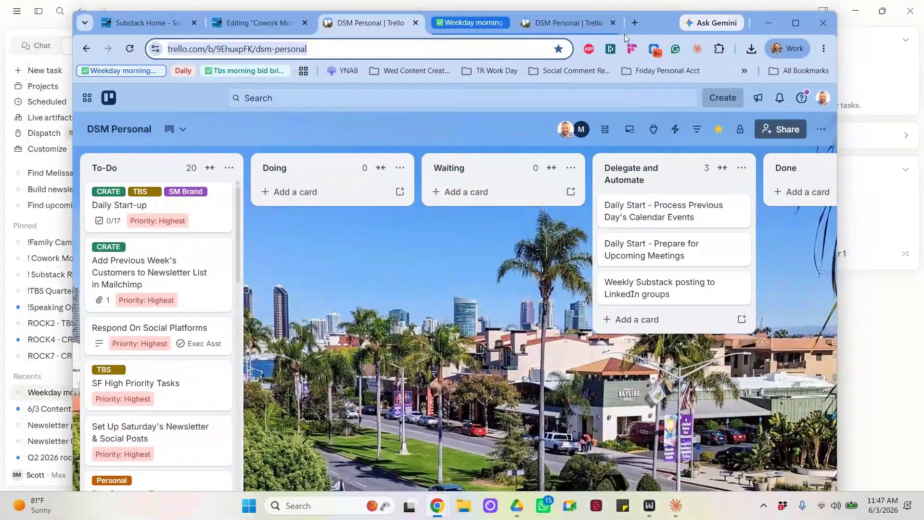
click(553, 24)
click(796, 23)
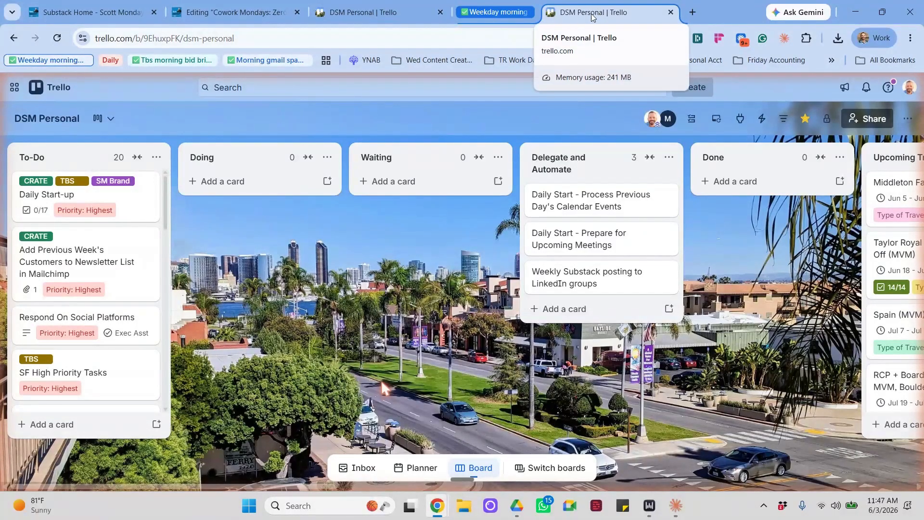
scroll(124, 262, down, 4)
scroll(107, 303, down, 2)
scroll(107, 304, up, 6)
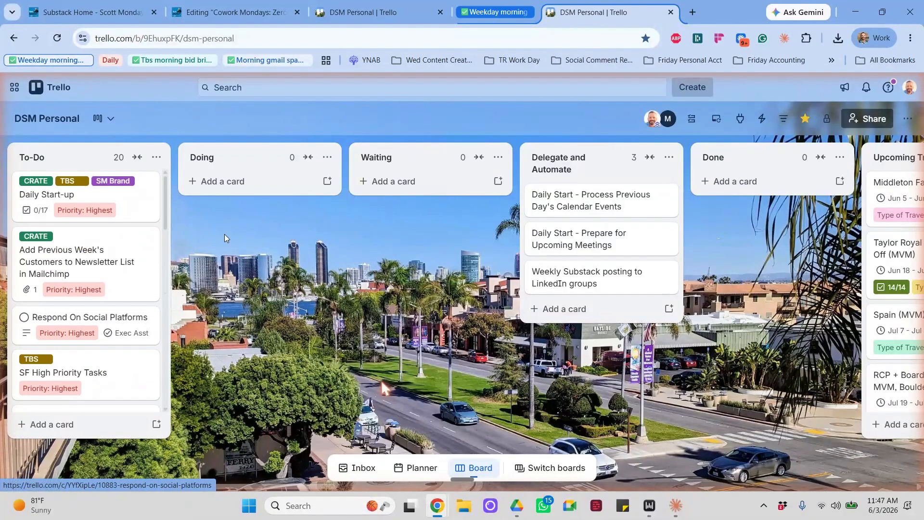
Switch back to Claude and review the Trello to-do items in the revised briefing, highlighting the whole list and the Dentist entry
click(676, 505)
drag(432, 339, 222, 156)
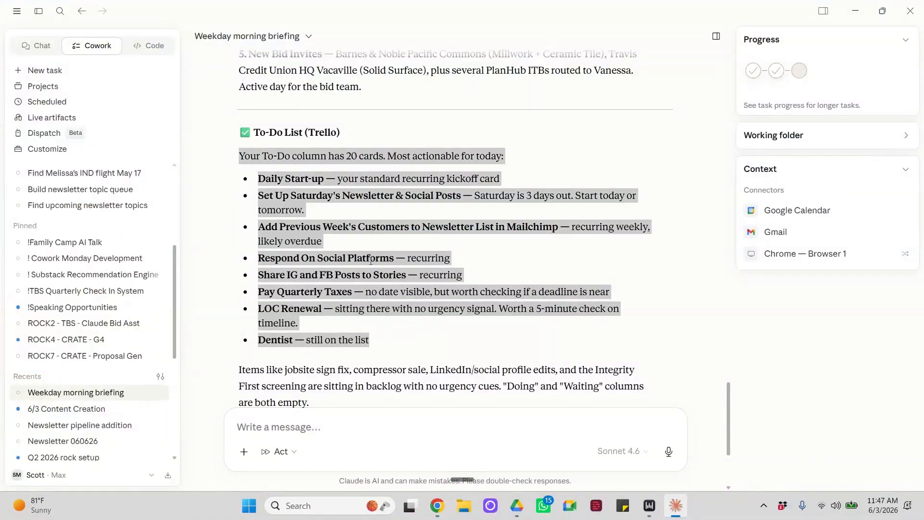
drag(384, 346, 266, 340)
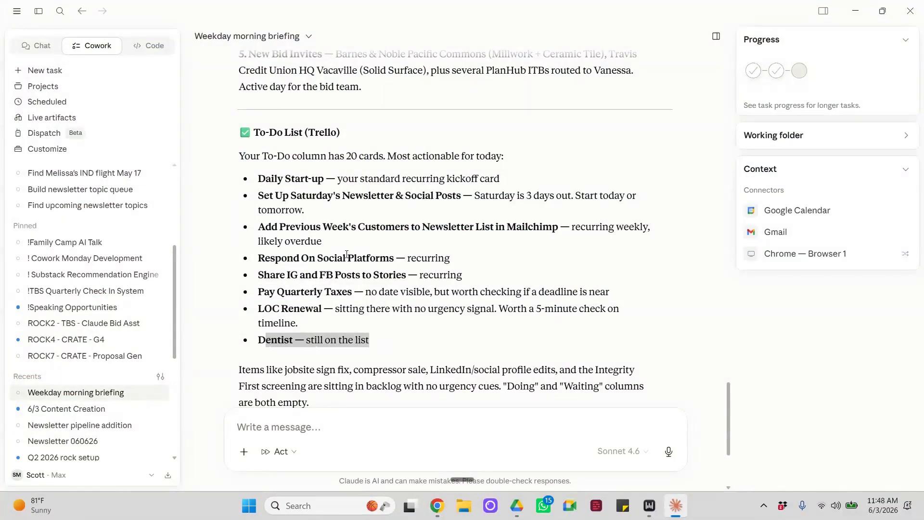
Review the revised briefing from the Trello board request through to its closing scheduling note
scroll(360, 268, down, 4)
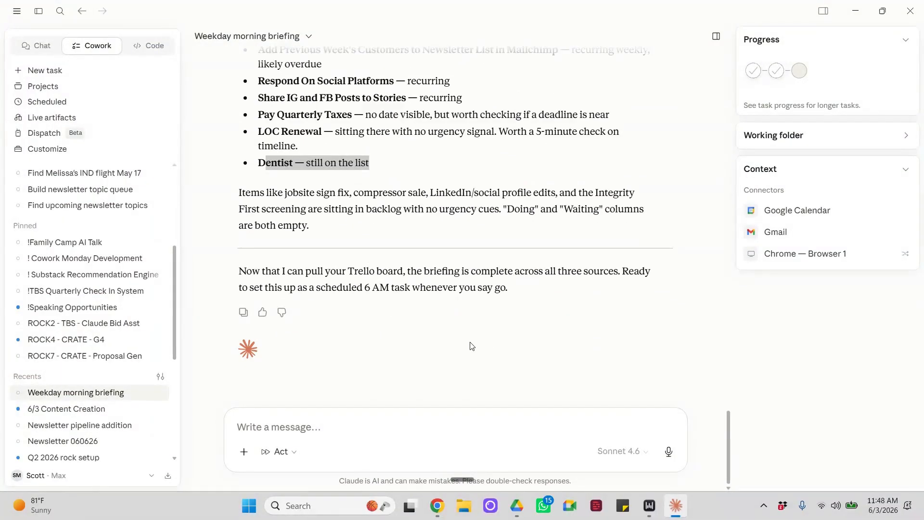
scroll(509, 333, up, 7)
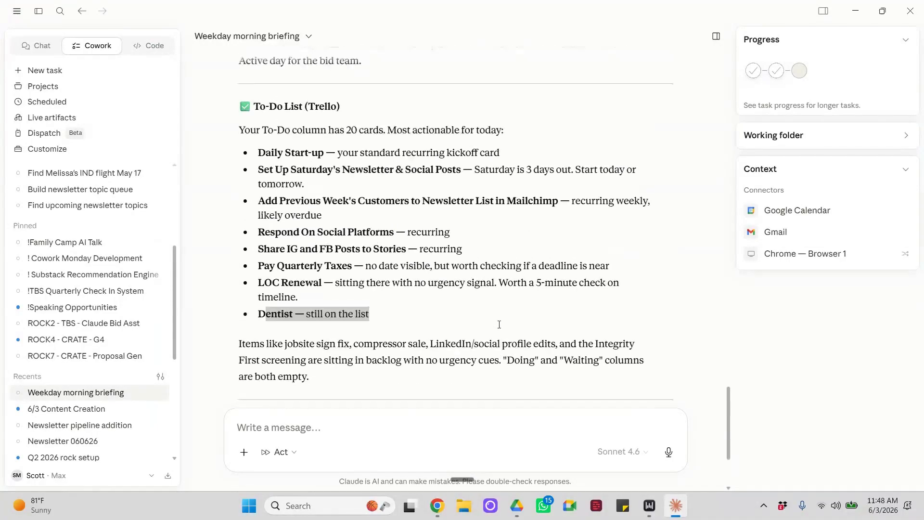
scroll(499, 331, up, 10)
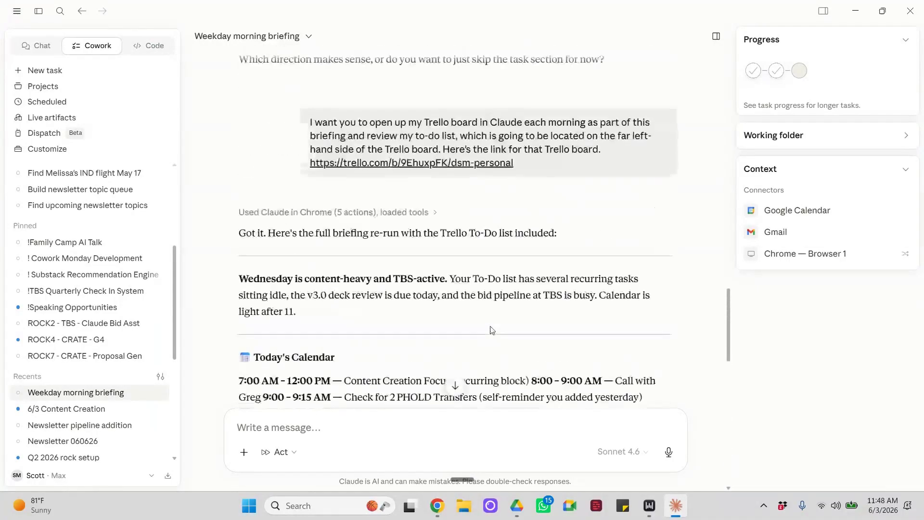
scroll(484, 327, down, 15)
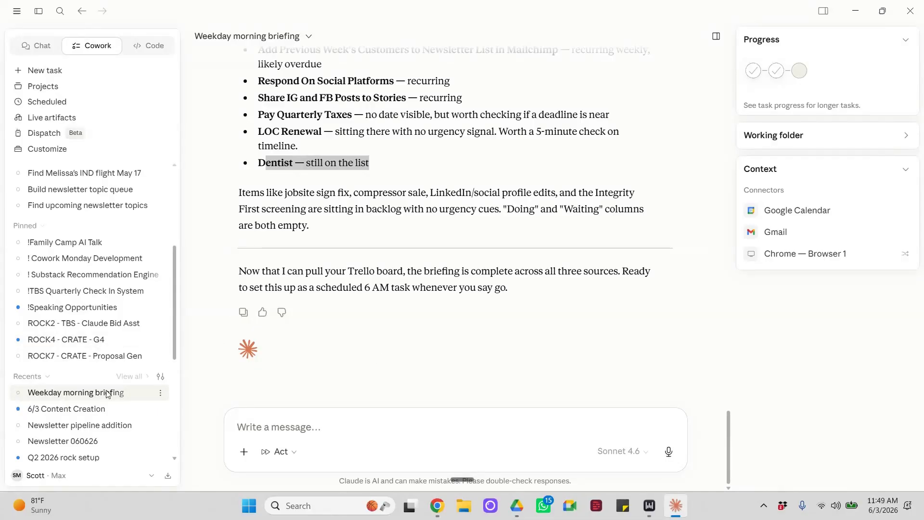
Rename the Weekday morning briefing session to "Creating my morning briefing" and pin it as the first of the pinned sessions
click(160, 393)
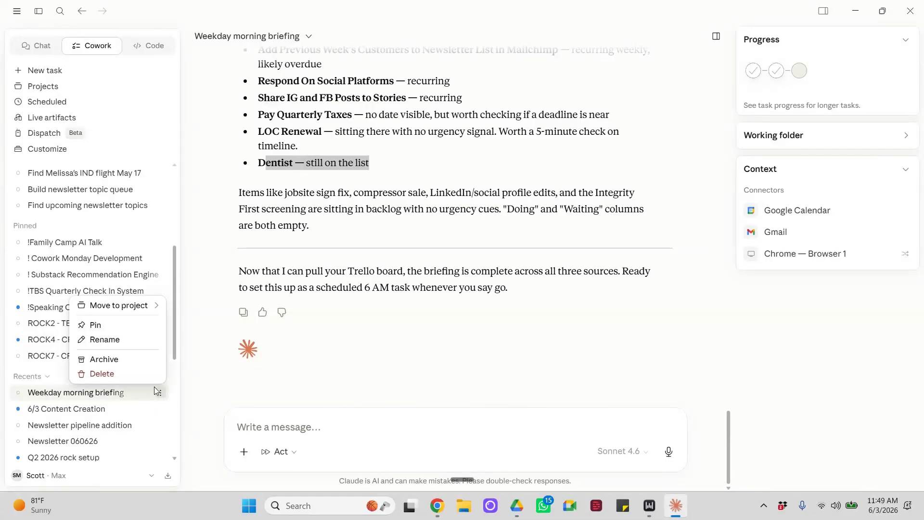
click(120, 340)
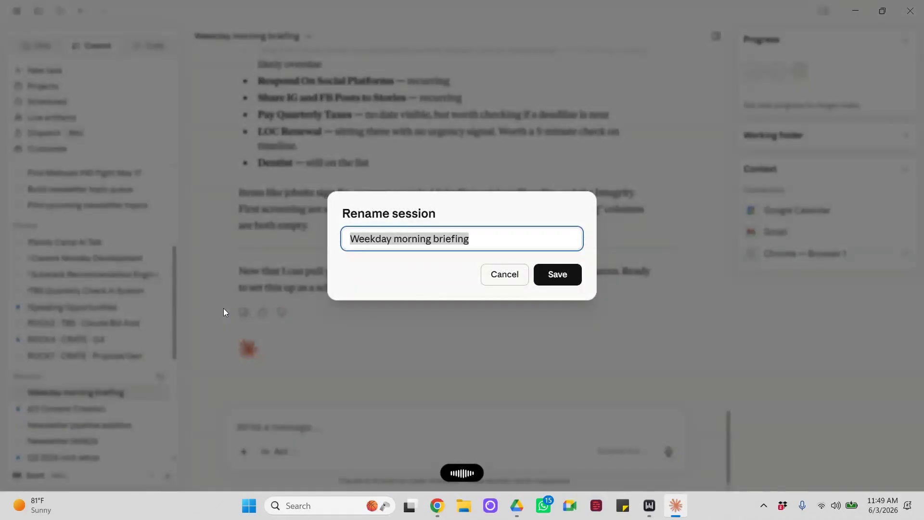
click(568, 274)
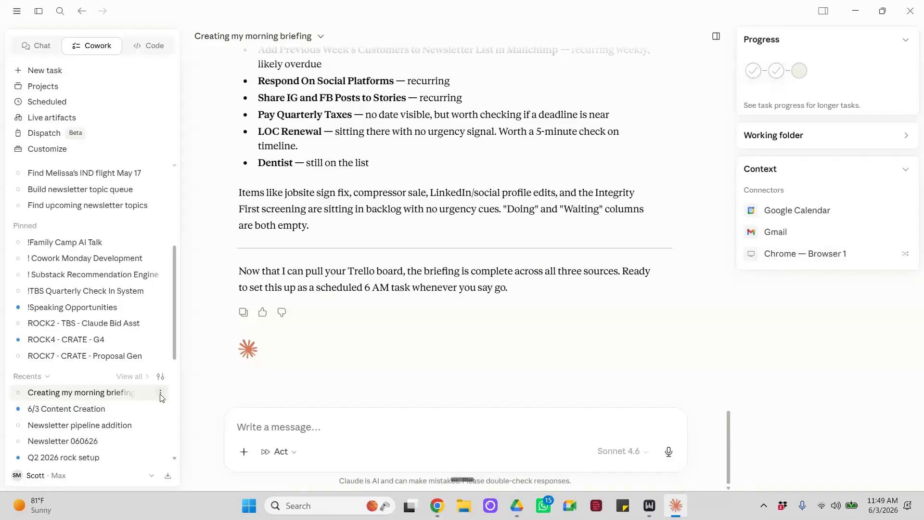
click(161, 393)
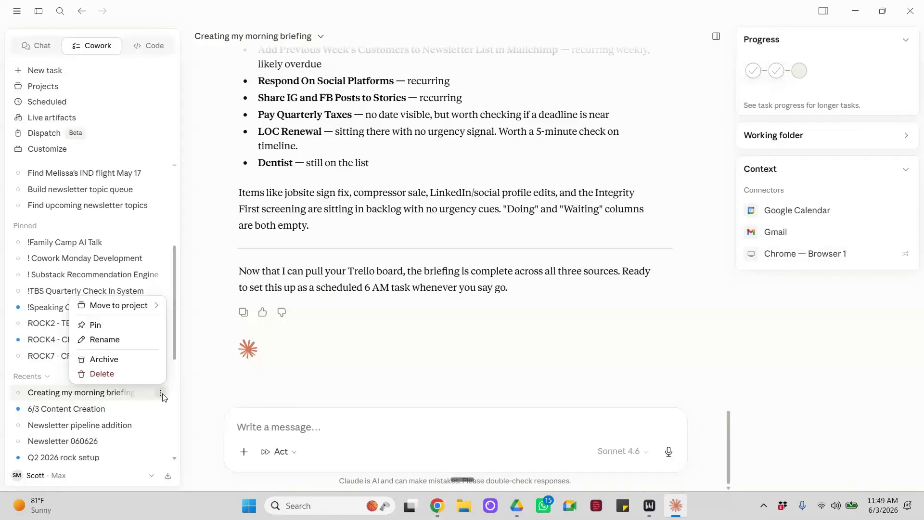
click(113, 327)
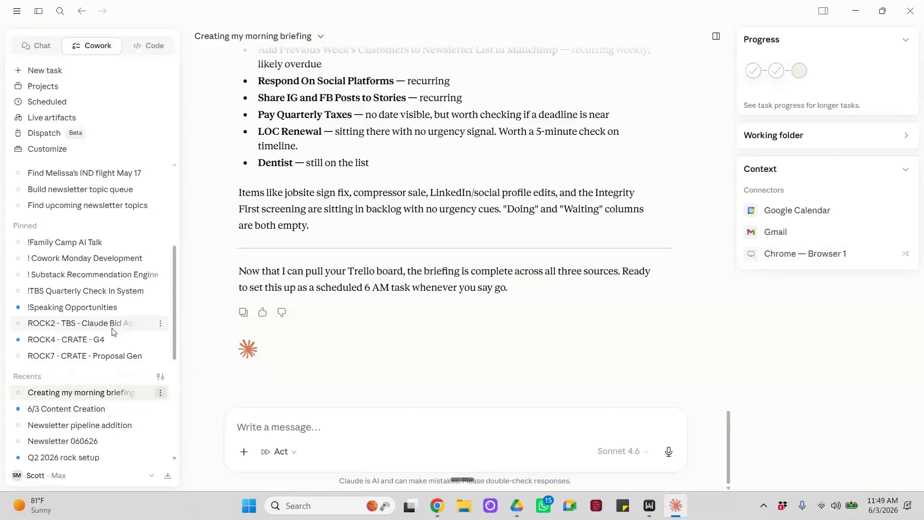
drag(91, 374, 90, 242)
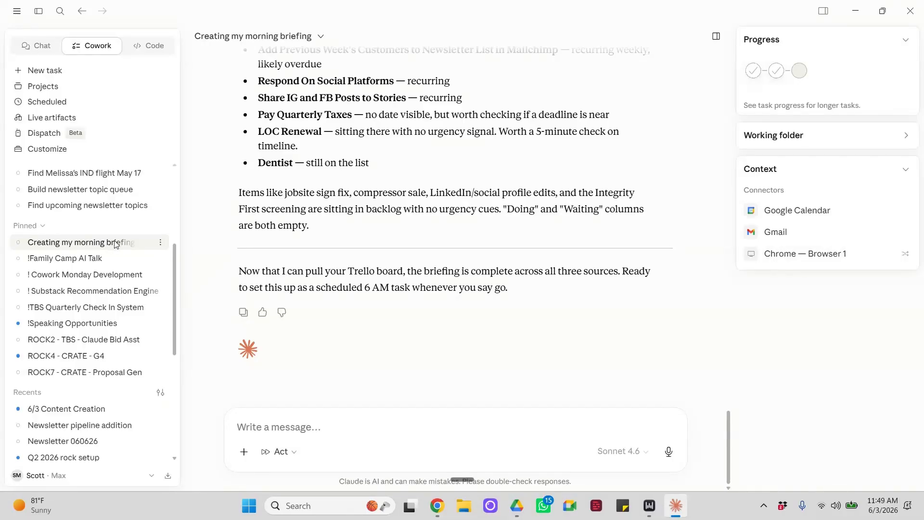
click(267, 426)
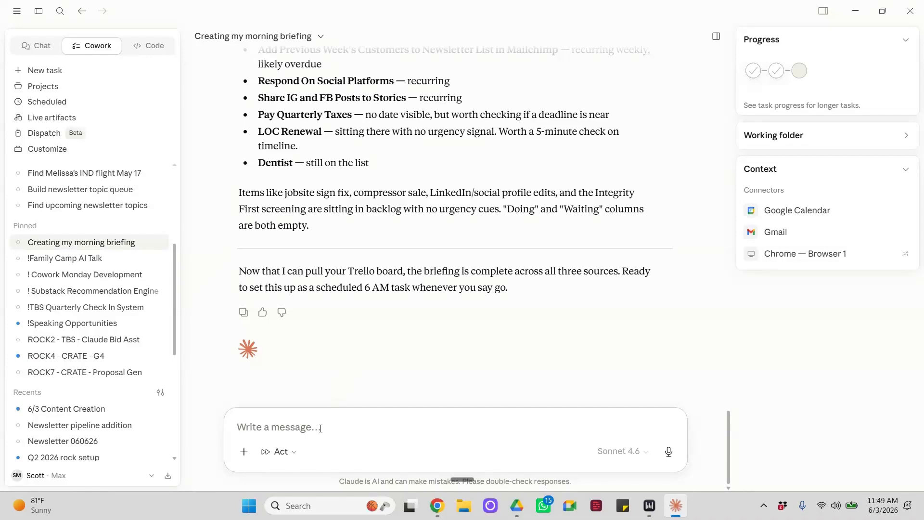
key(ctrl+super)
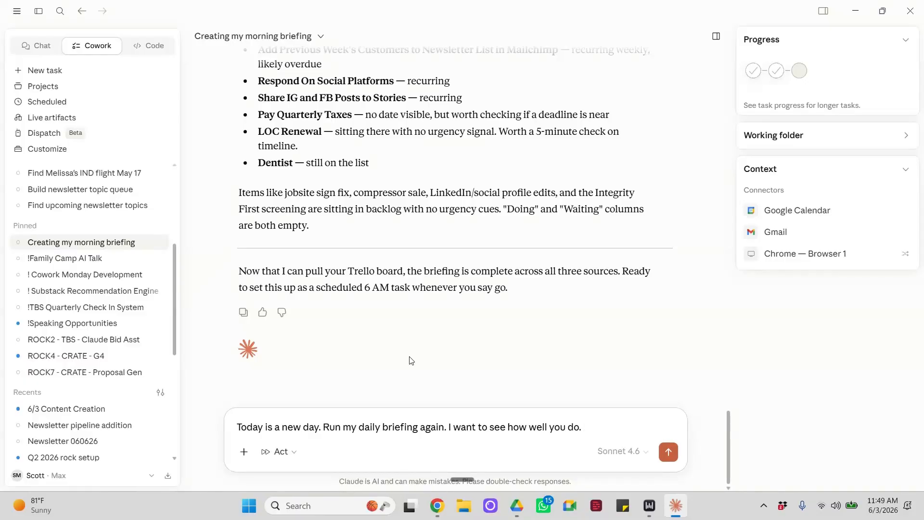
key(Return)
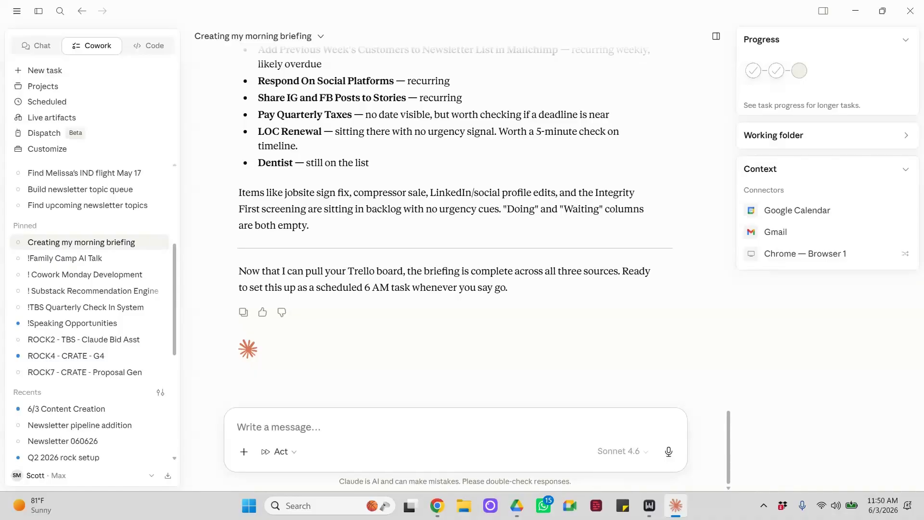
Draft a request to schedule this morning briefing workflow every weekday at 6:30 a.m., saving each day's briefing as a dated file in this Claude Cowork folder
text(Take this morning briefing workflow and create a scheduled task that runs every weekday at 6:30 a.m. my time. Save each day's briefing as a dated file in this Claude Cowork folder.)
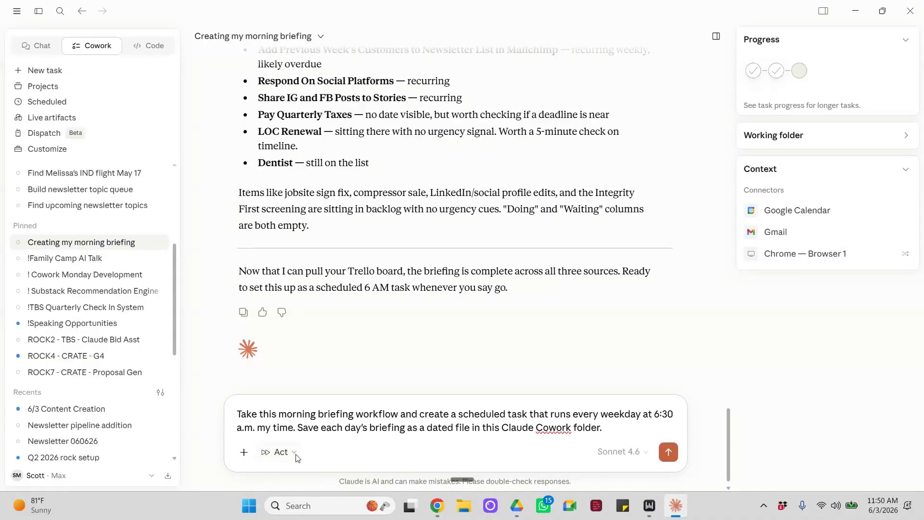
Create a Daily Briefing folder inside the Personal folder of ClaudeMD and add it to the session
click(244, 453)
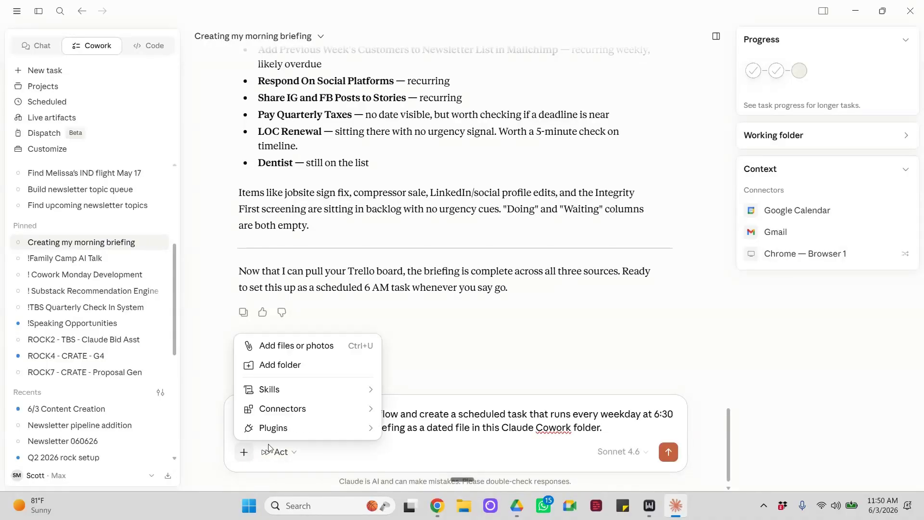
click(291, 370)
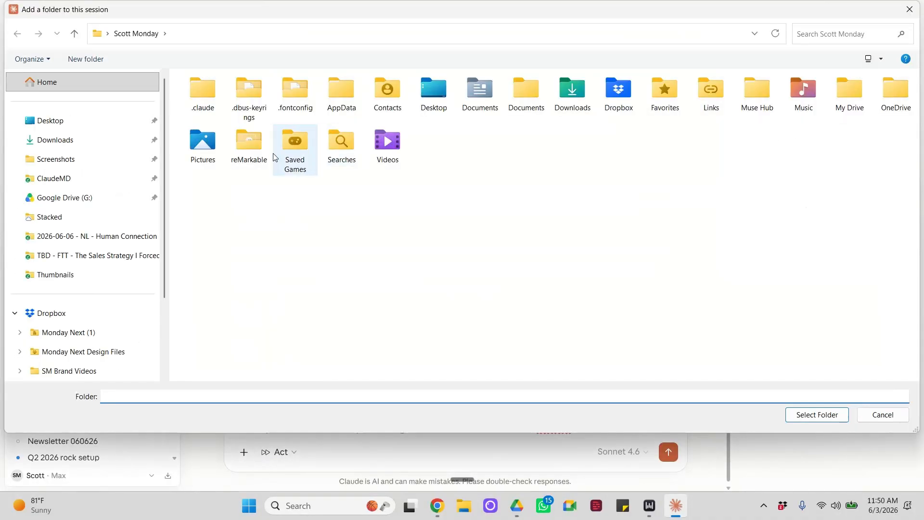
click(64, 182)
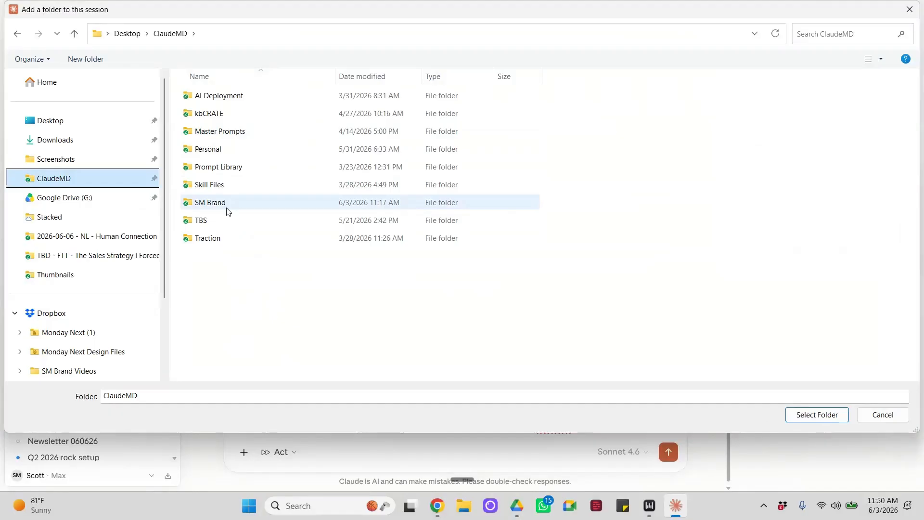
double_click(212, 149)
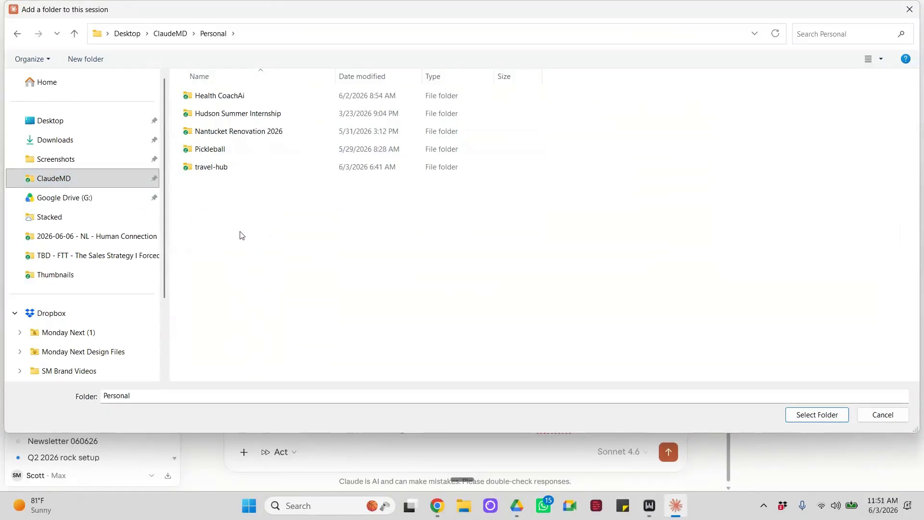
right_click(241, 233)
mouse_move(311, 341)
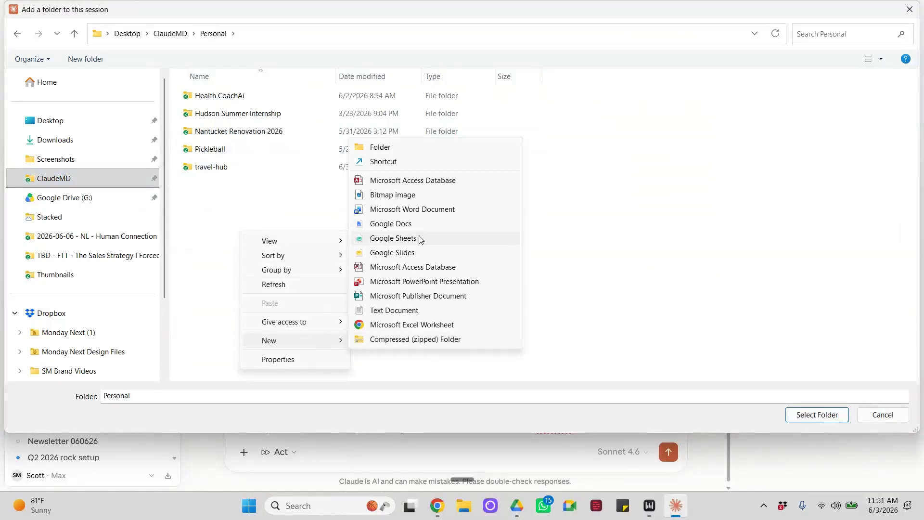
click(405, 147)
text(Daily Briefing)
key(Return)
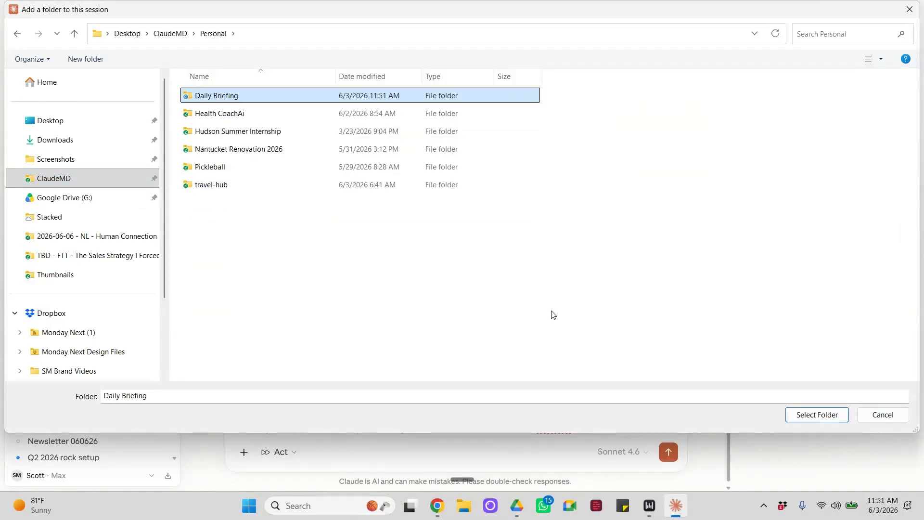
click(816, 415)
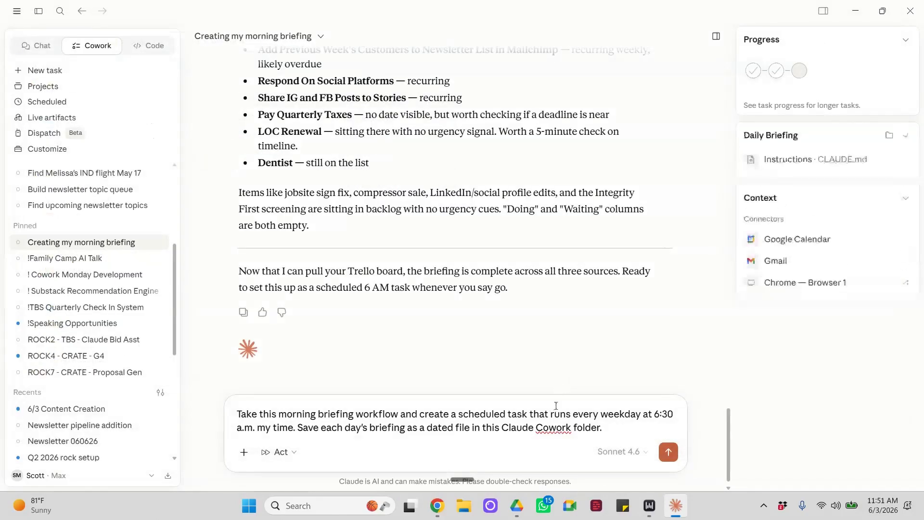
Send the scheduling request and approve the proposed Morning briefing task for weekdays at 6:30 AM
scroll(562, 413, down, 1)
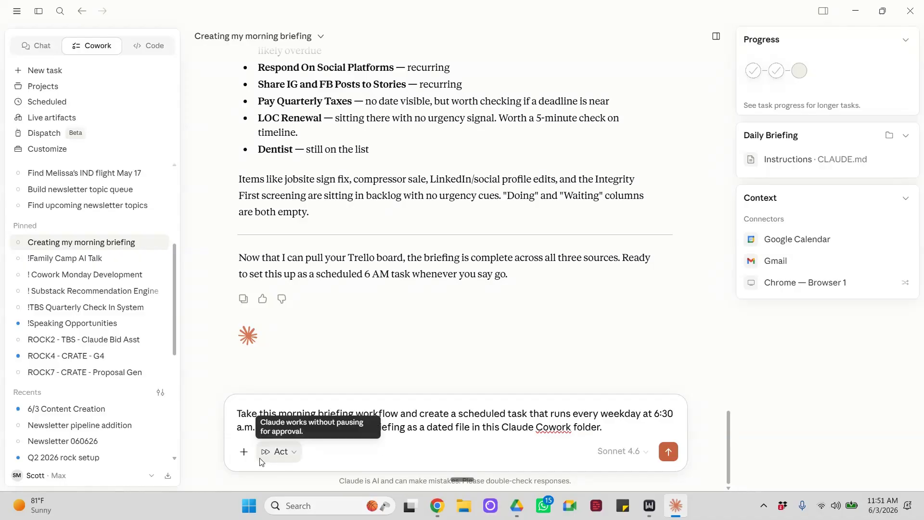
key(Return)
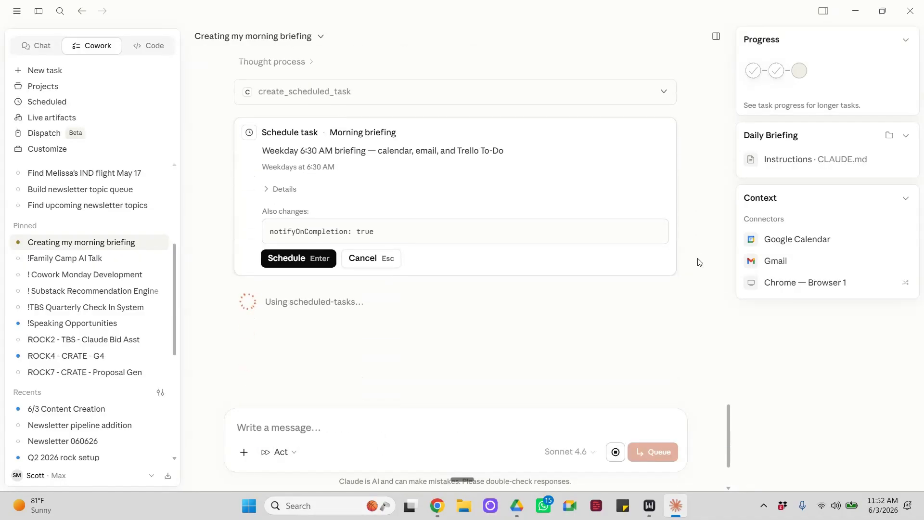
scroll(695, 264, up, 1)
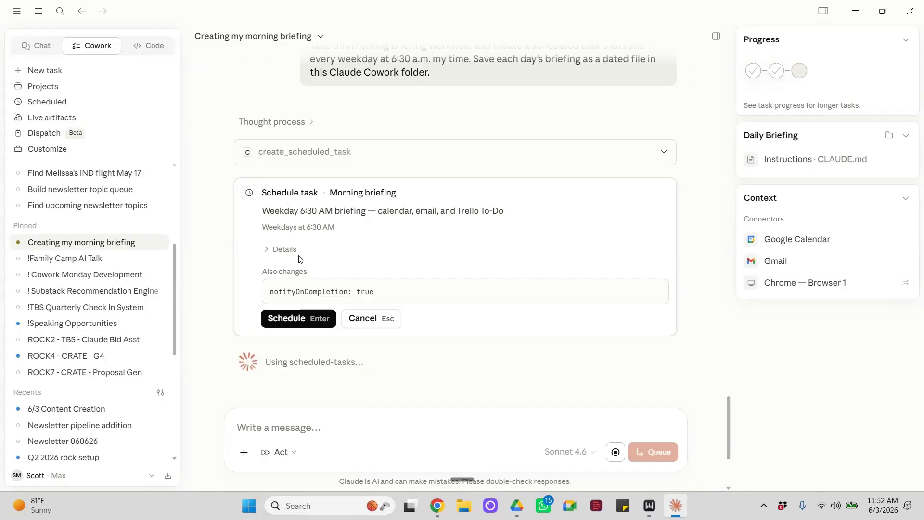
click(293, 330)
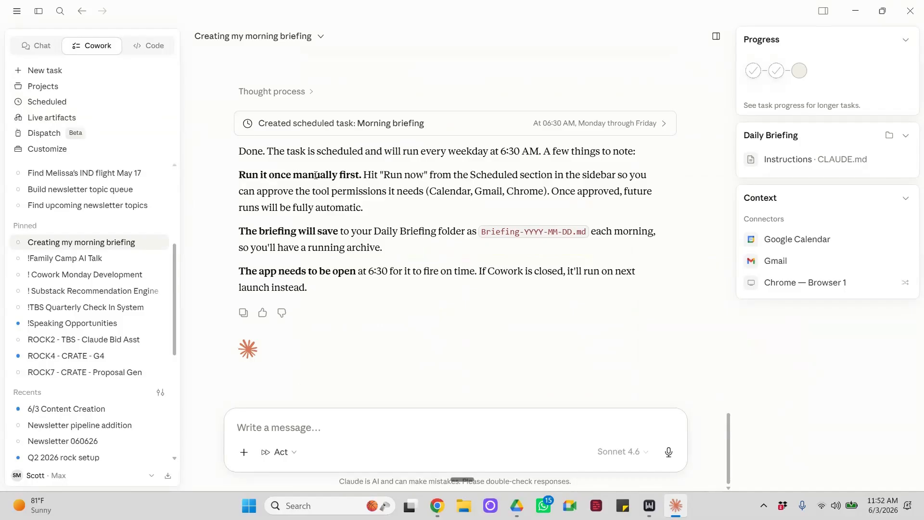
Find the Morning briefing among the scheduled tasks and open its details
click(48, 103)
scroll(409, 247, down, 3)
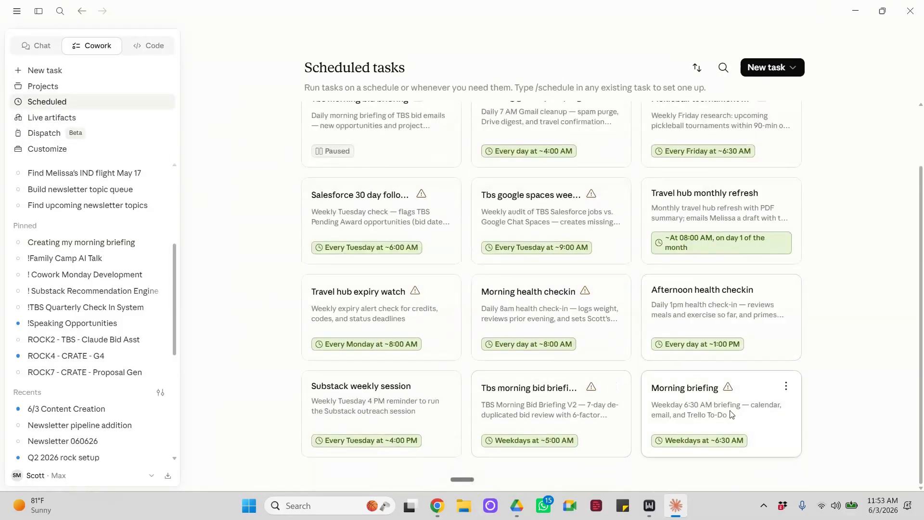
click(789, 390)
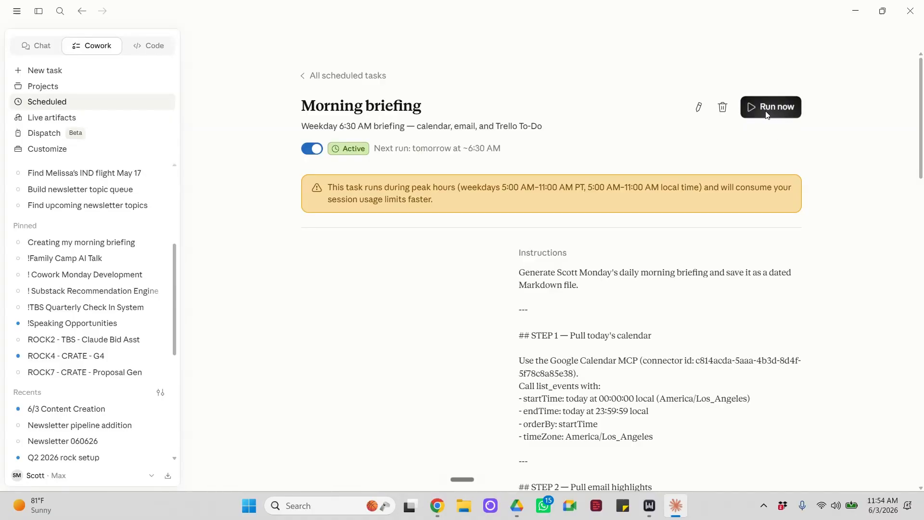
Examine the task's peak-hours usage warning, highlighting the whole notice and its Pacific time range
triple_click(507, 199)
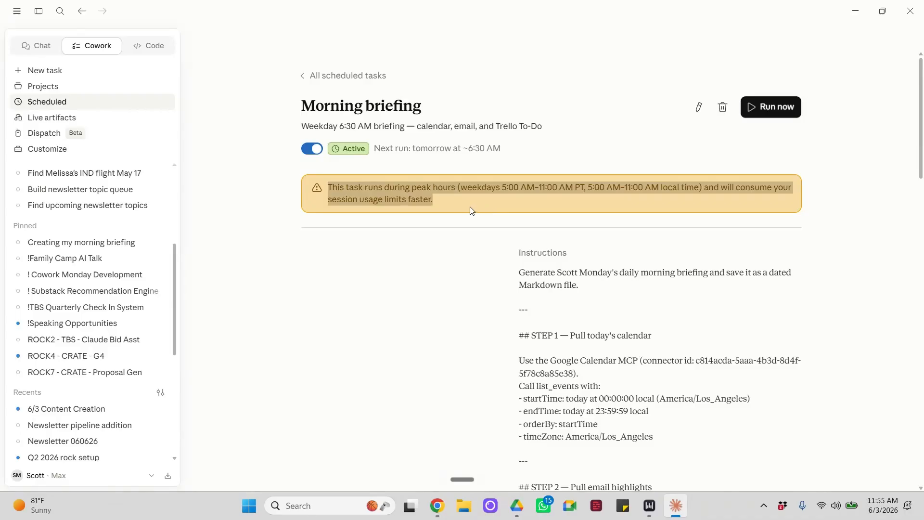
click(453, 207)
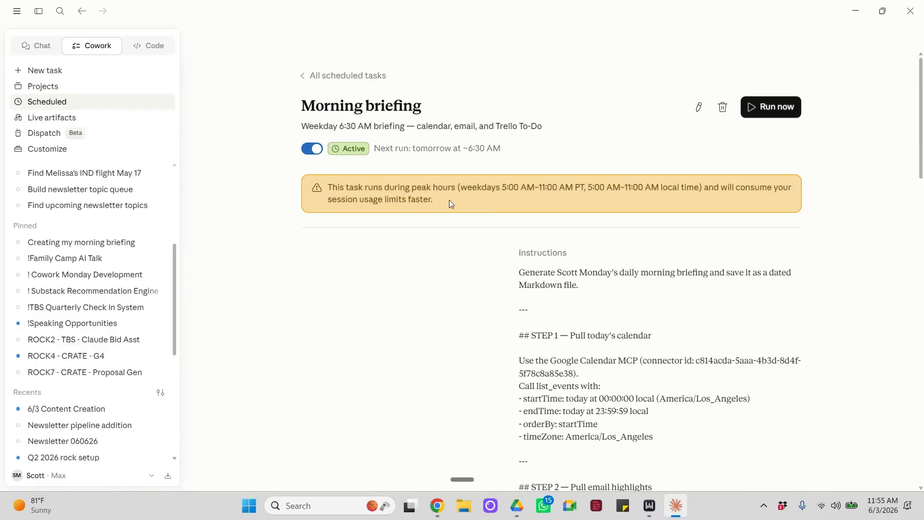
drag(446, 200, 326, 187)
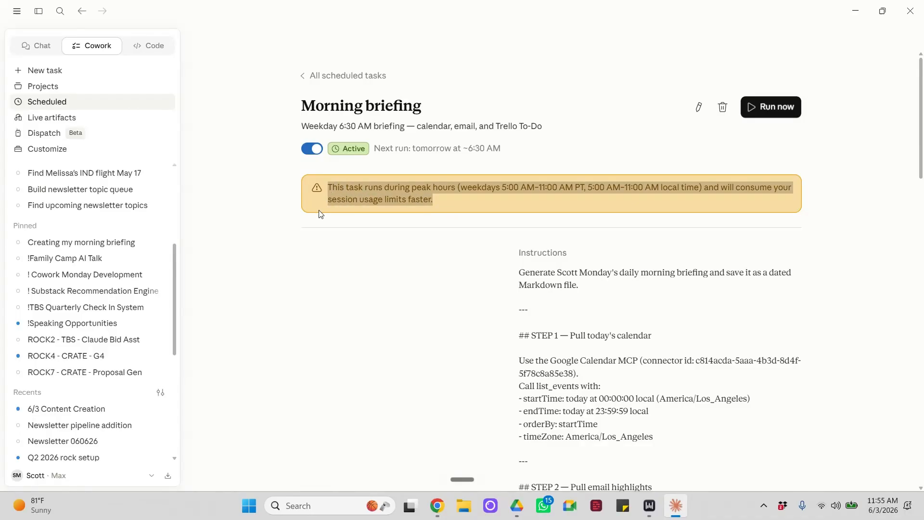
click(501, 197)
drag(504, 190, 663, 191)
drag(446, 201, 325, 186)
drag(502, 189, 552, 196)
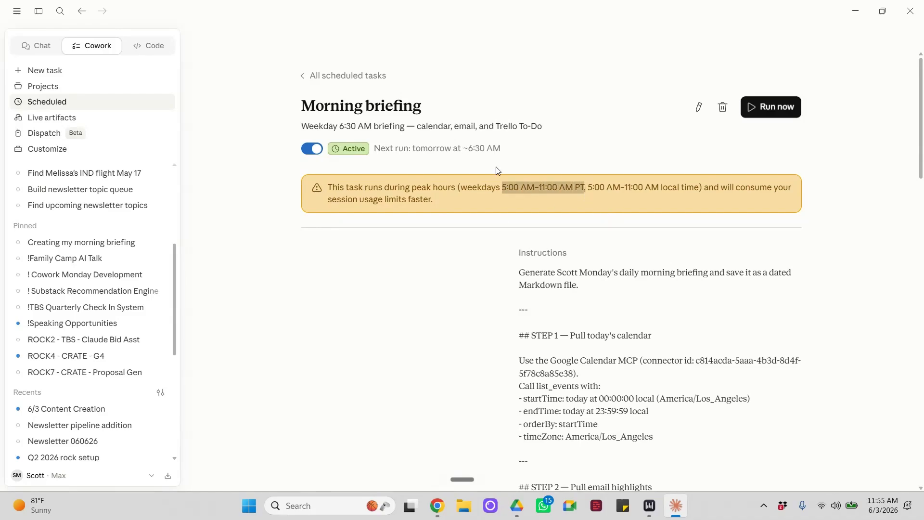
Open the Morning briefing task for editing, review its instructions from end to start, and close it without saving
click(699, 108)
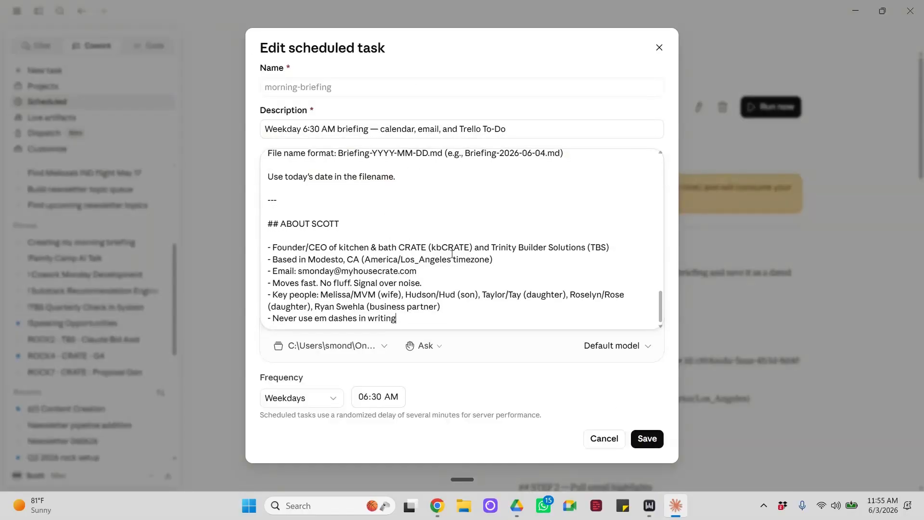
click(452, 275)
scroll(451, 276, up, 1)
scroll(451, 276, up, 15)
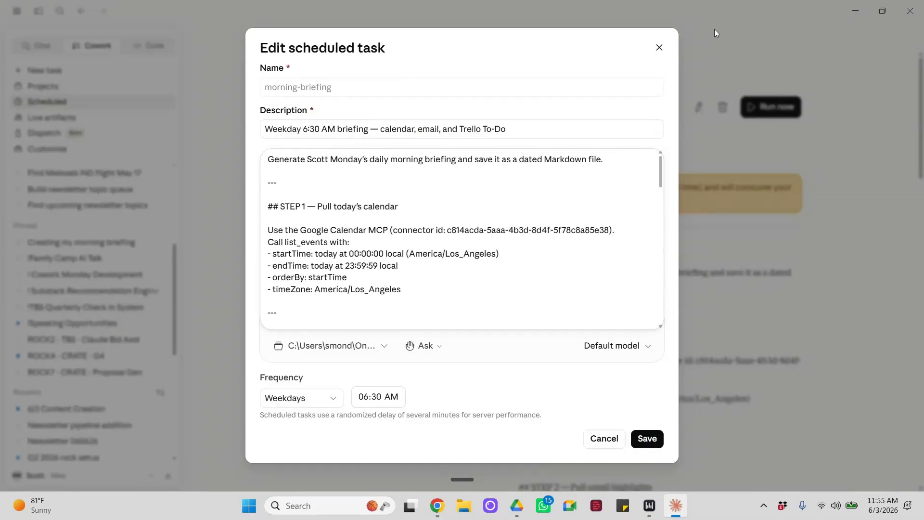
click(660, 48)
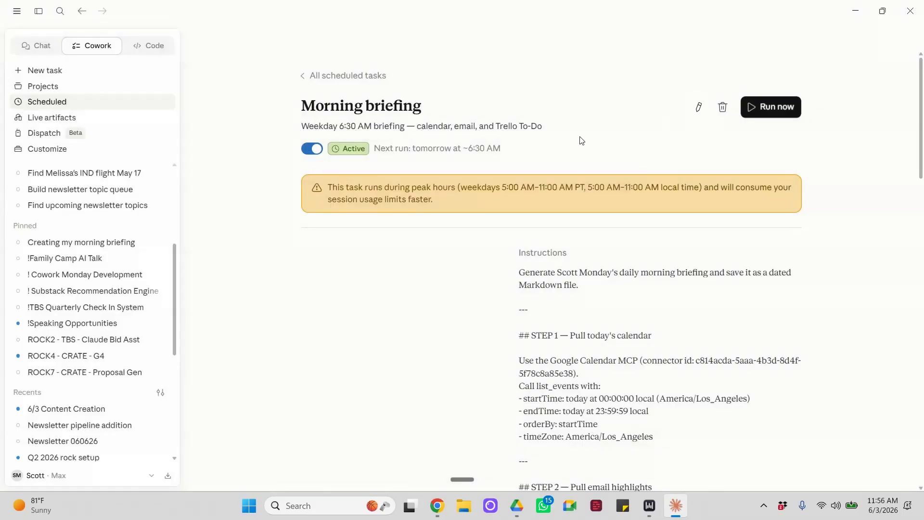
In the Creating my morning briefing session, request a deeper email dive each morning, remembered for all future scheduled tasks, and approve the task update
click(102, 247)
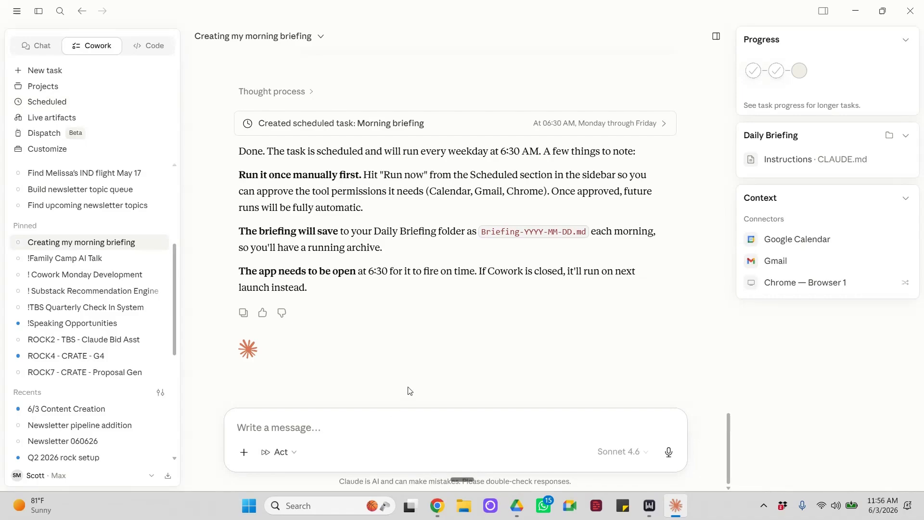
key(ctrl+super)
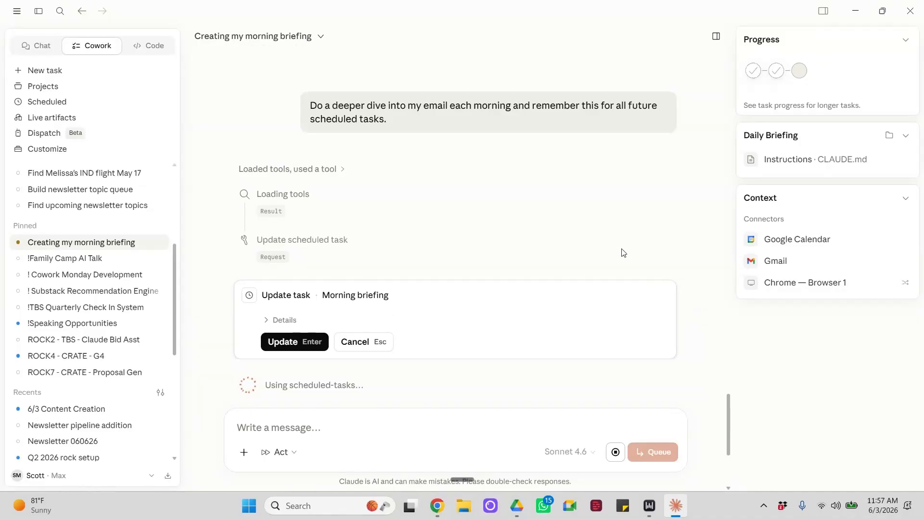
click(282, 343)
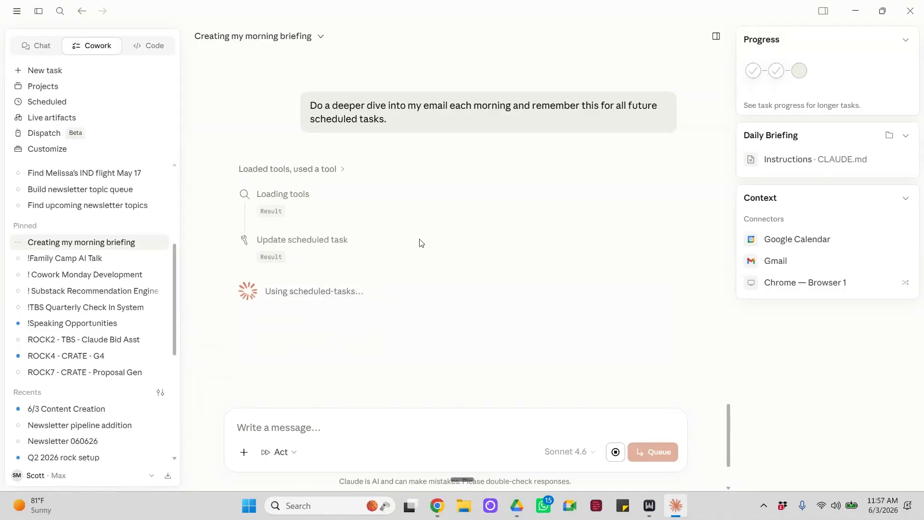
Check the Morning briefing entry among the scheduled tasks, and return to the Creating my morning briefing session
click(73, 102)
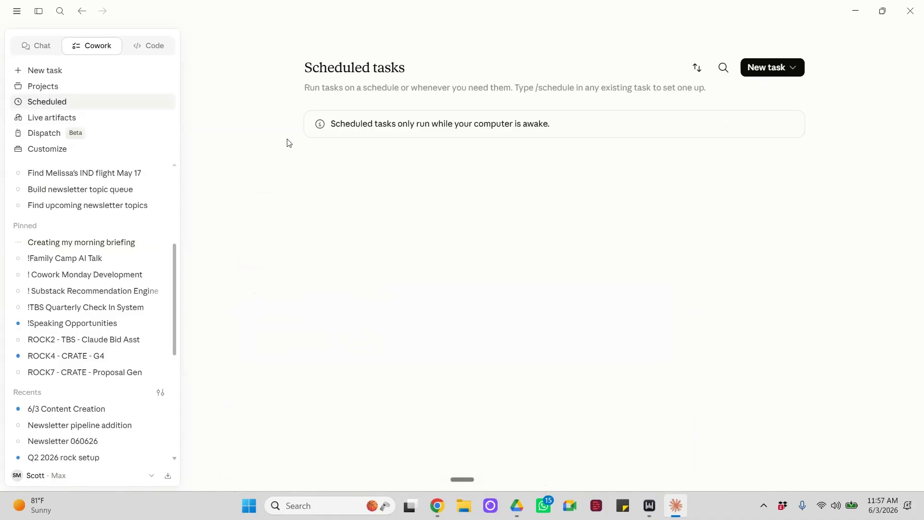
scroll(707, 422, down, 2)
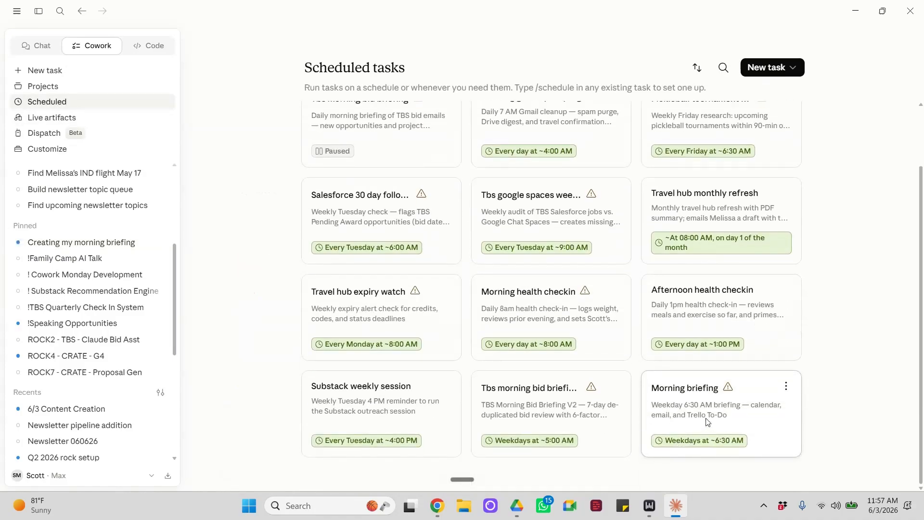
click(82, 245)
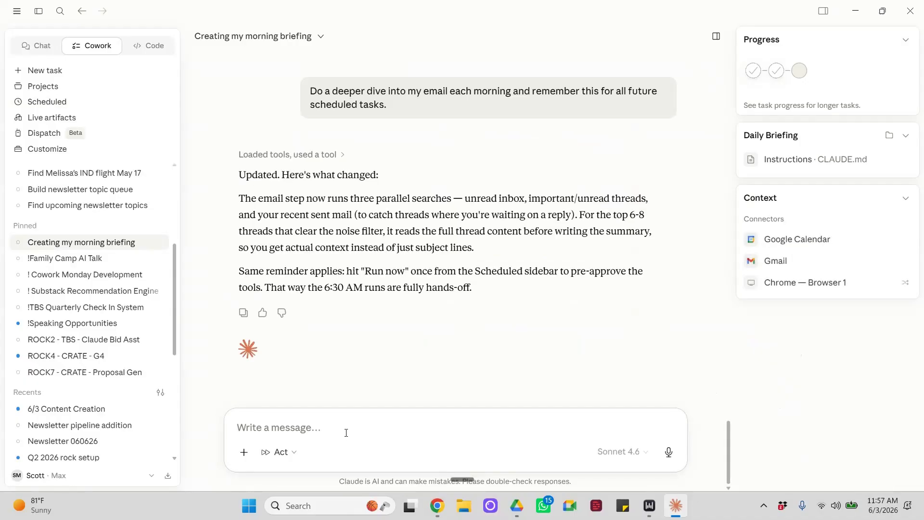